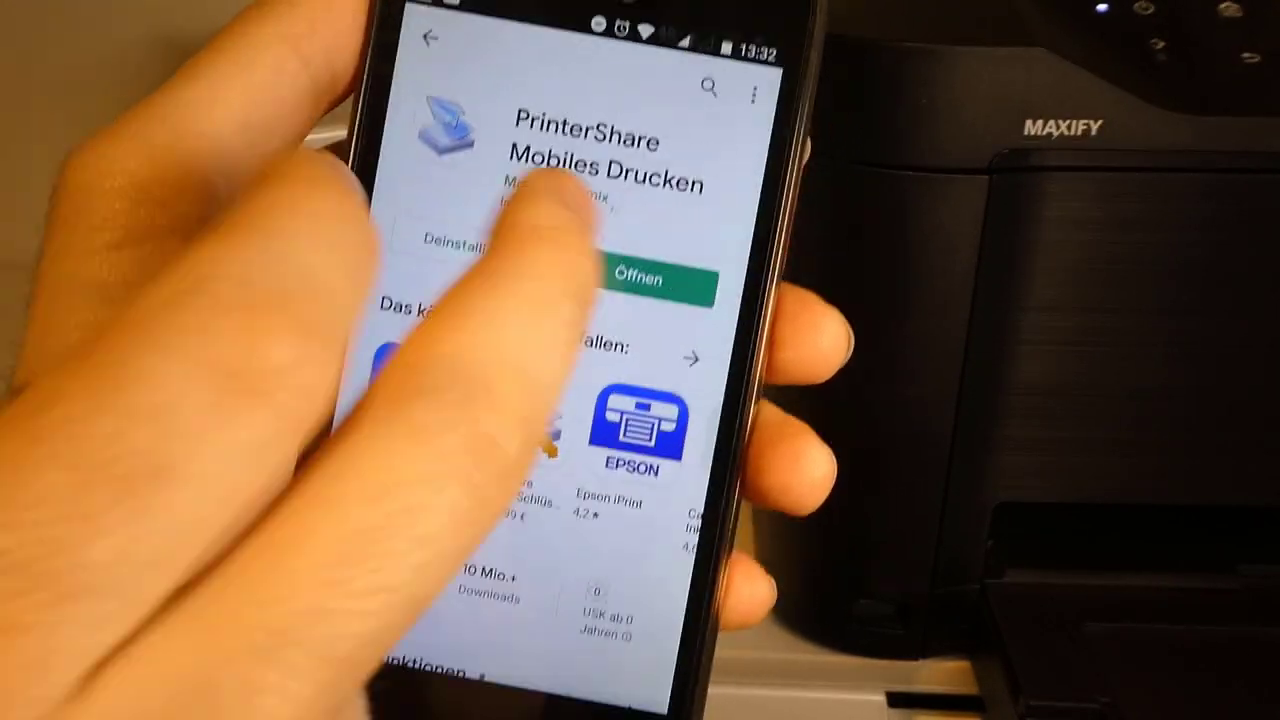
Step: Open PrinterShare on the phone and select the Canon MB5100 series from the nearby WiFi printers
click(689, 226)
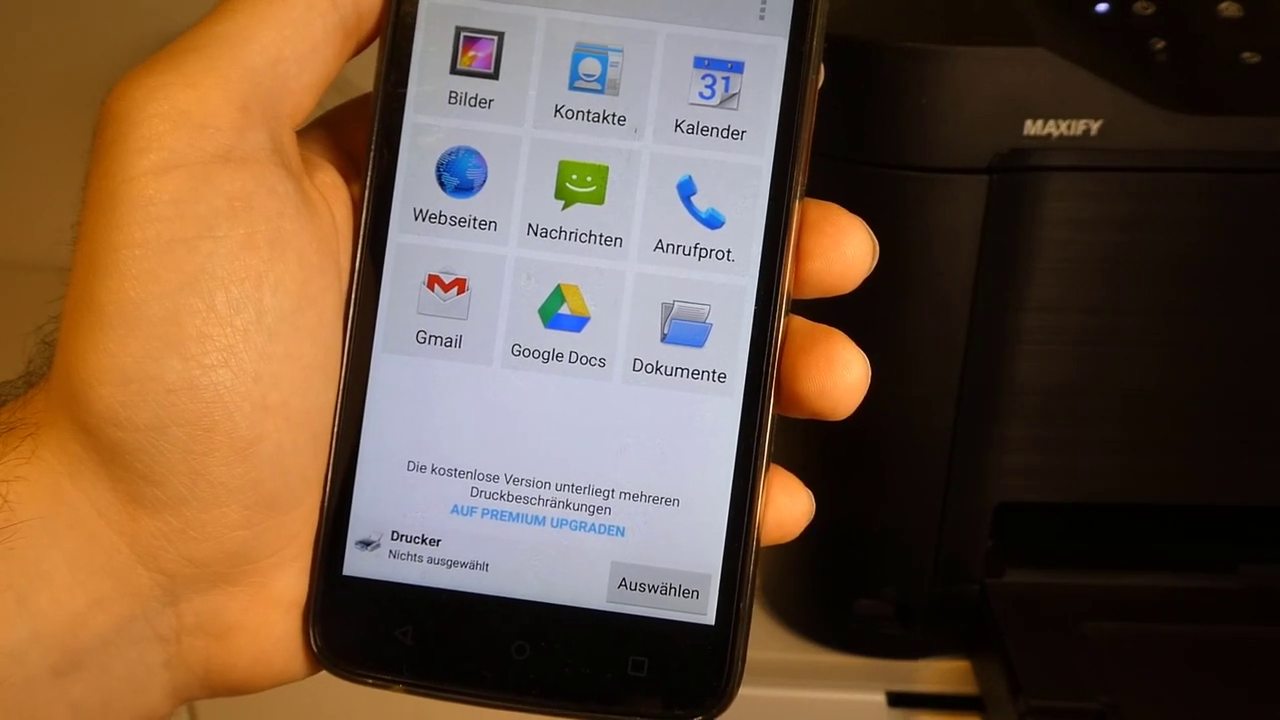
click(658, 591)
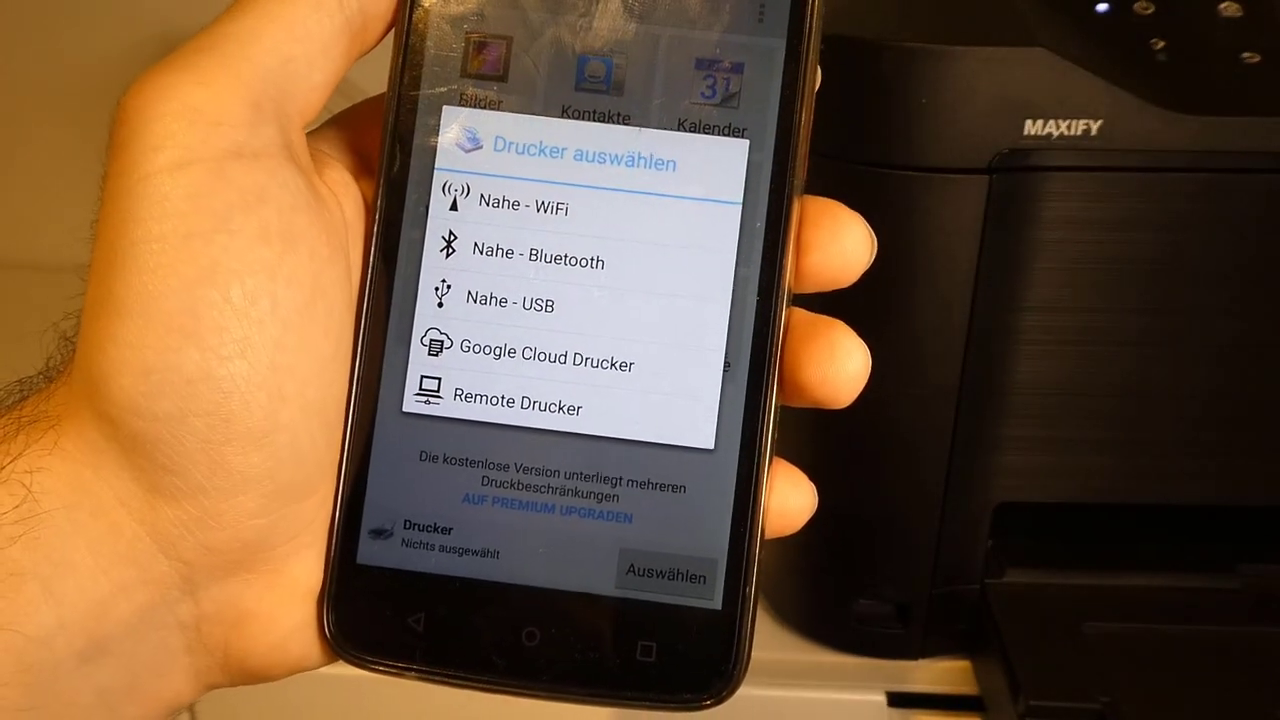
click(520, 205)
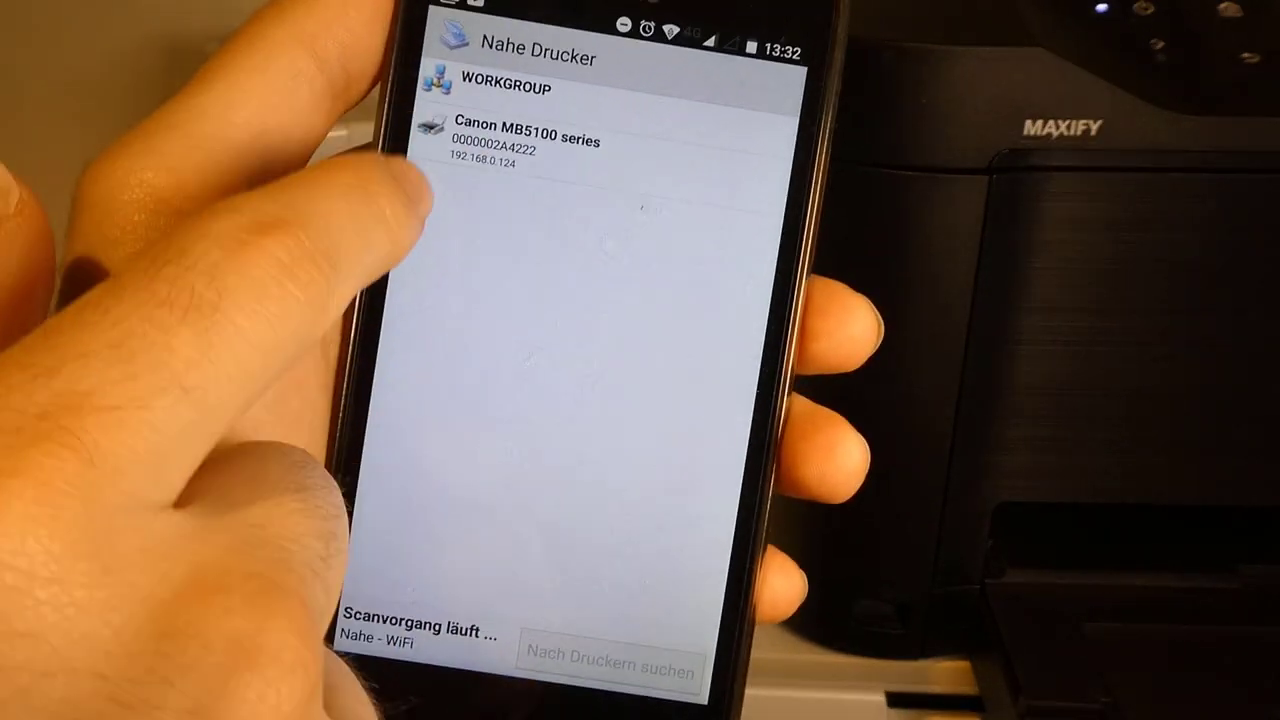
click(548, 122)
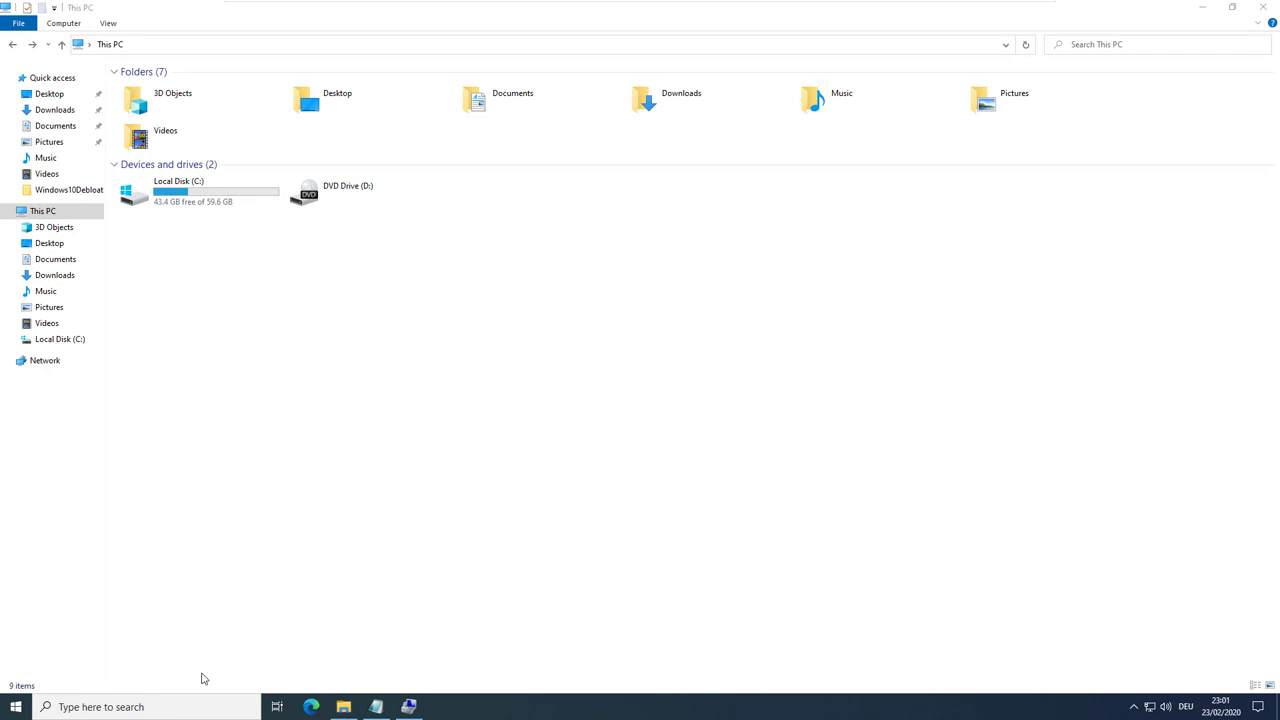
Step: Open Devices and Printers on the PC with "control printers" and start adding an unlisted printer using a TCP/IP address or hostname
key(super+r)
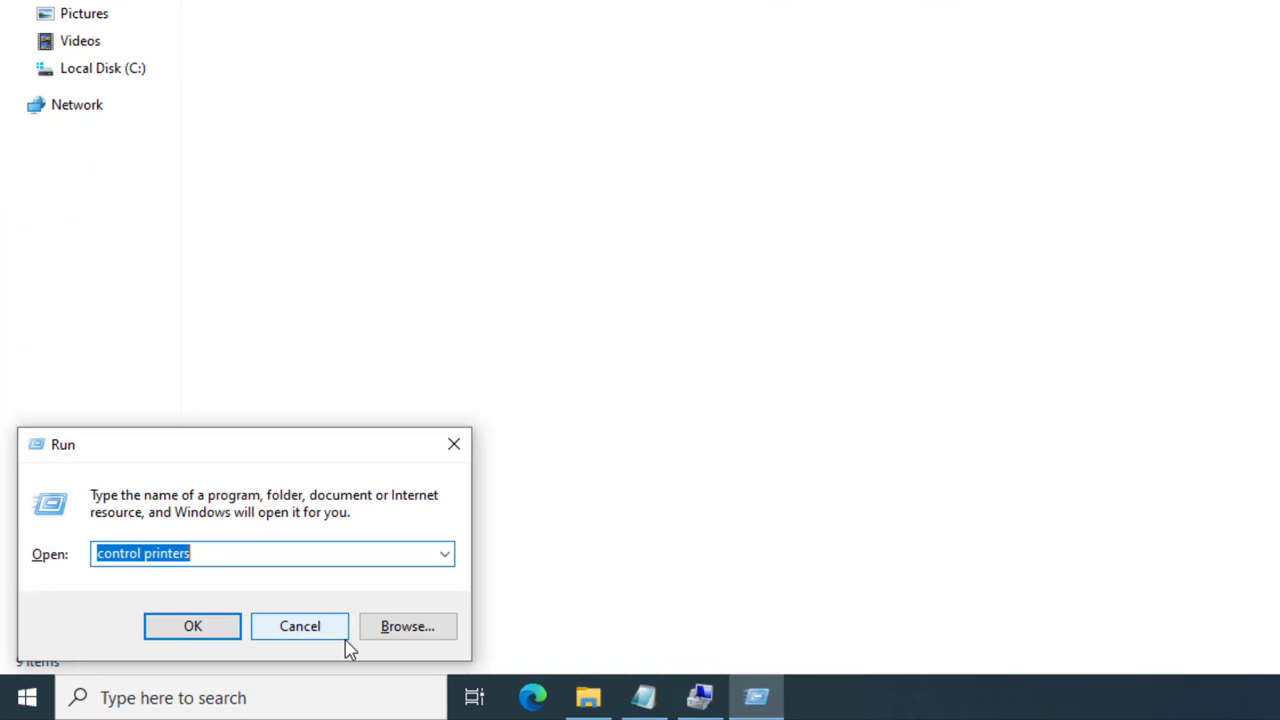
key(Return)
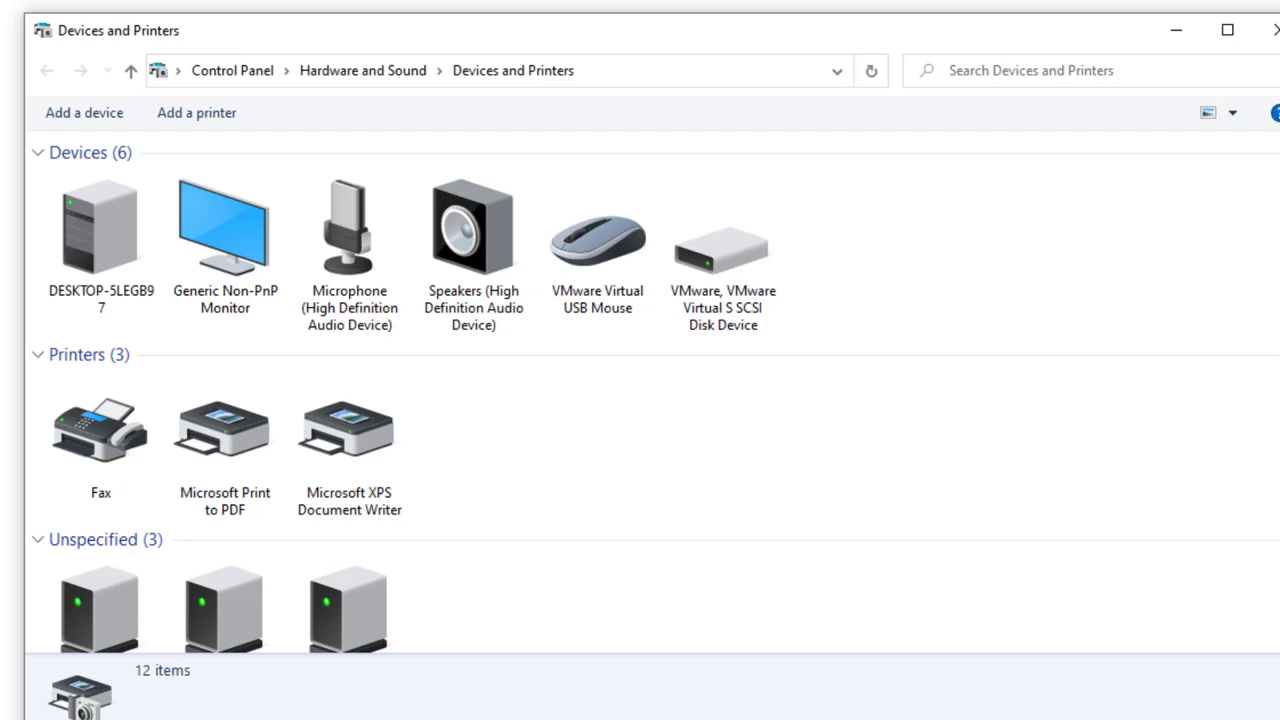
click(243, 124)
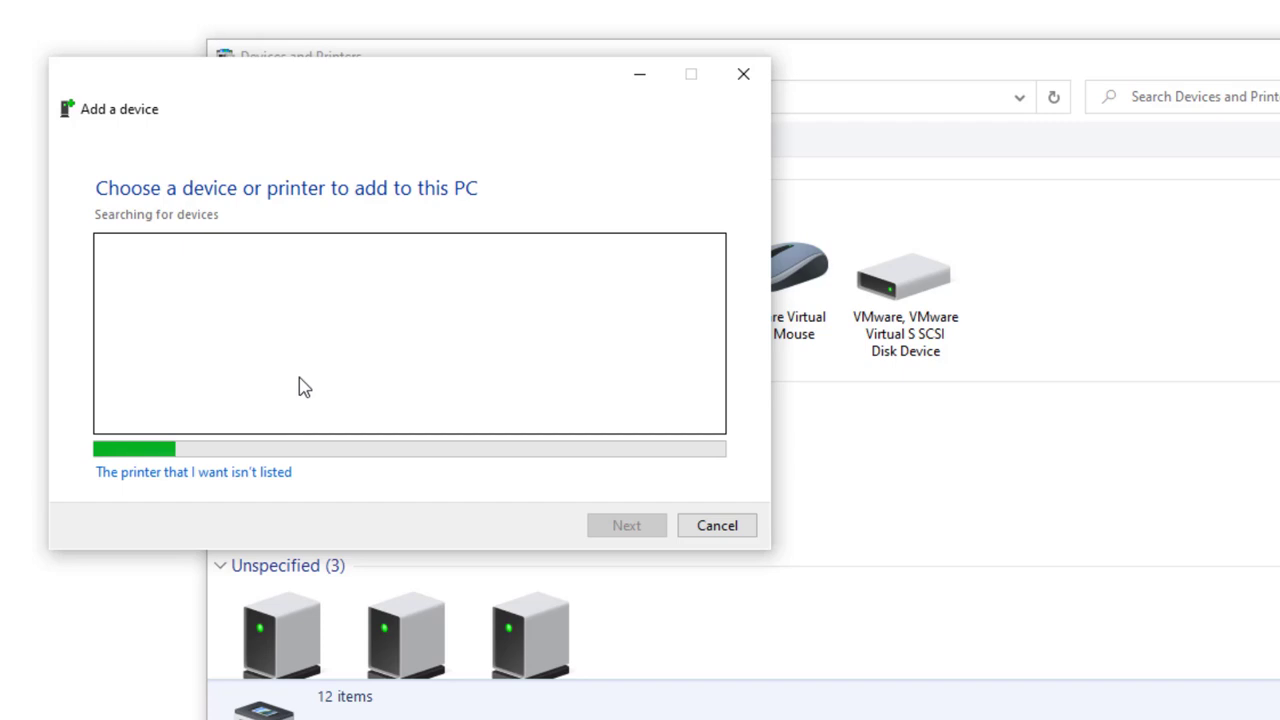
click(160, 476)
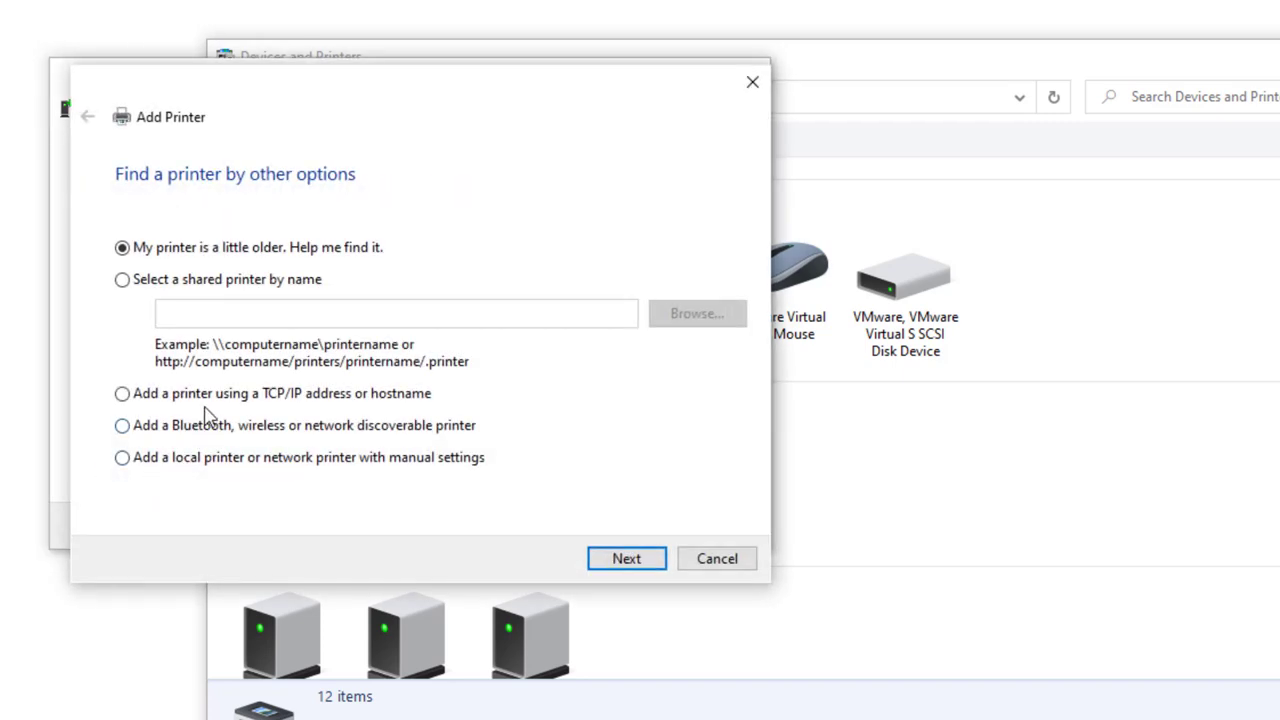
click(210, 396)
click(622, 565)
Step: Set up a TCP/IP Device at 192.168.0.1 with port name FritzBox and automatic driver selection disabled, and continue
click(350, 236)
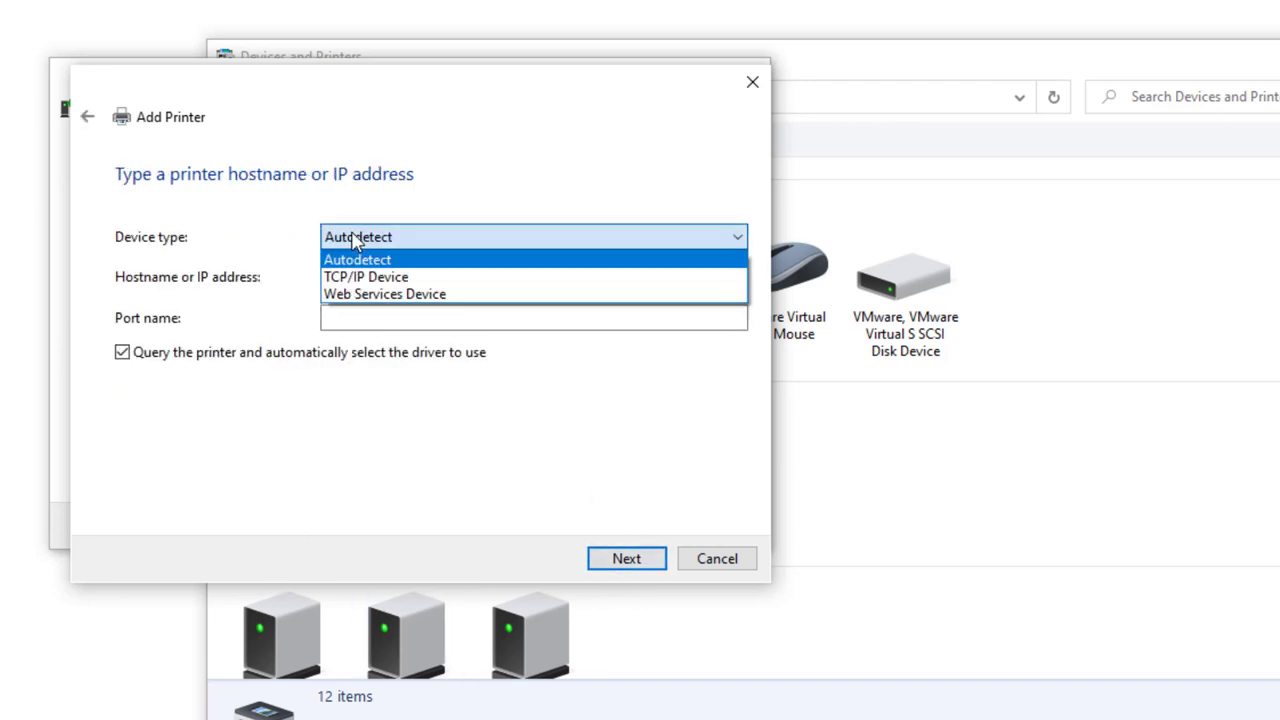
click(441, 278)
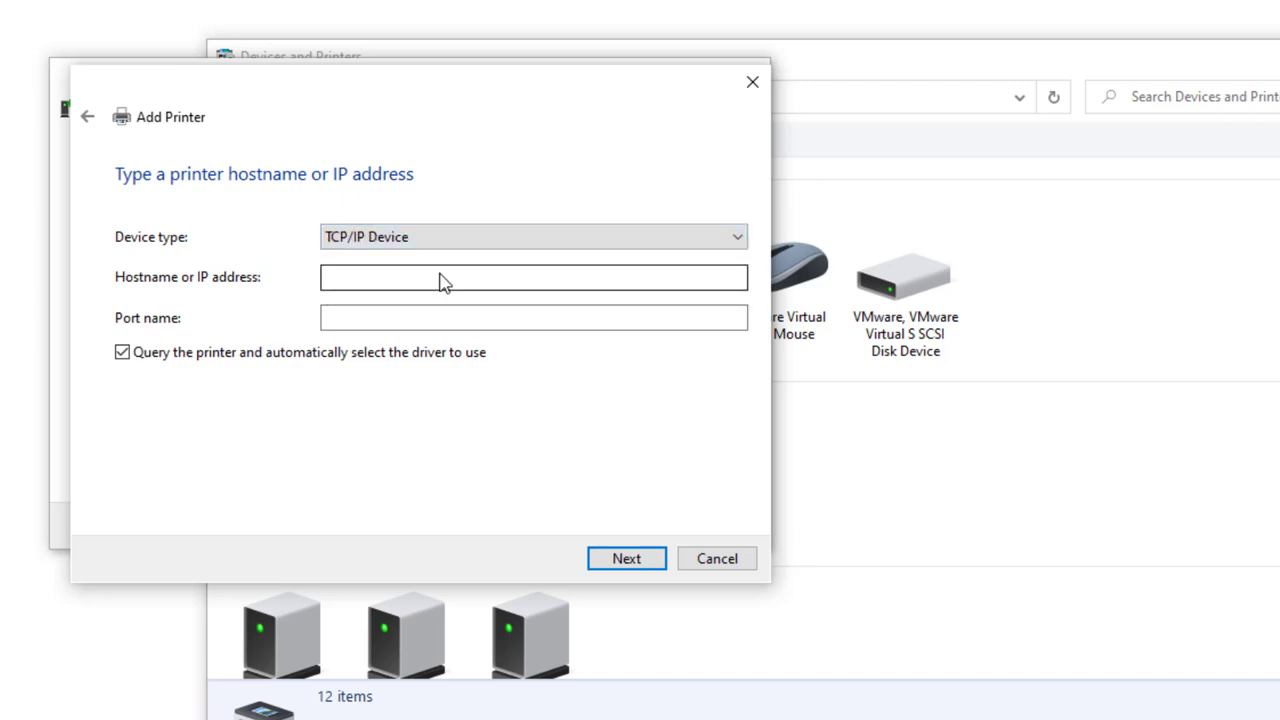
click(441, 276)
text(192)
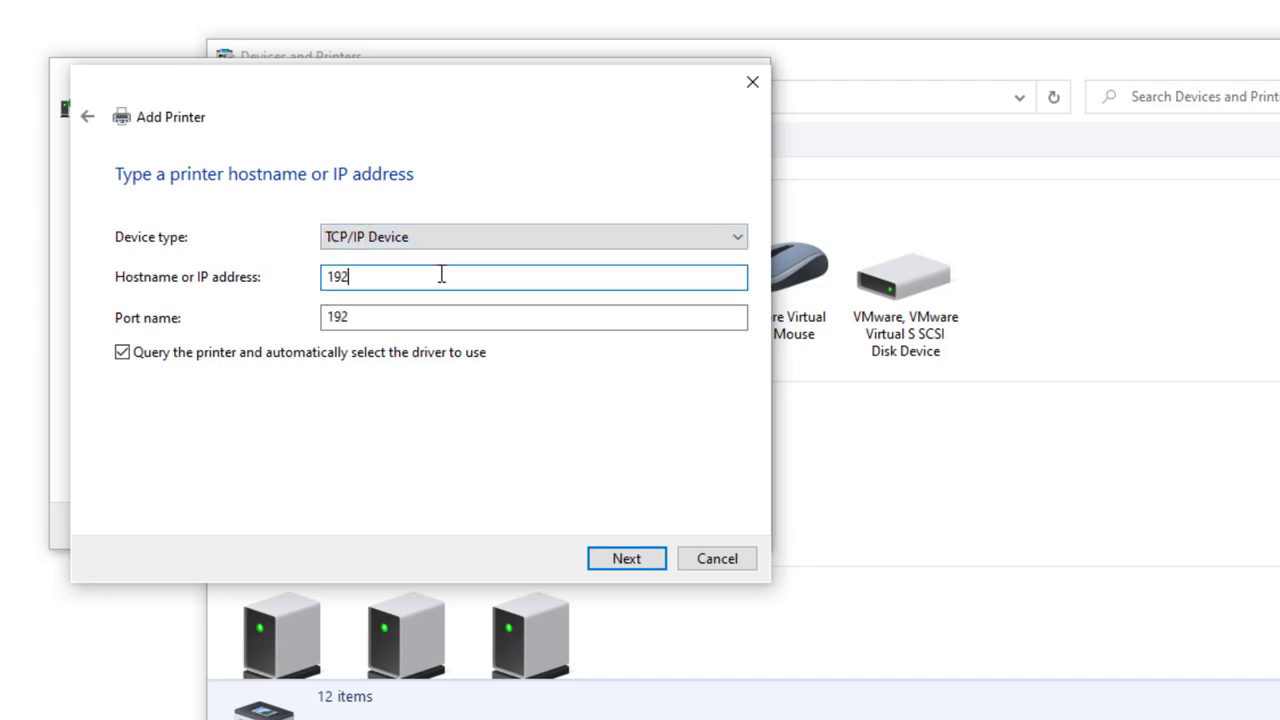
text(.168.0.1)
key(Tab)
text(Fri)
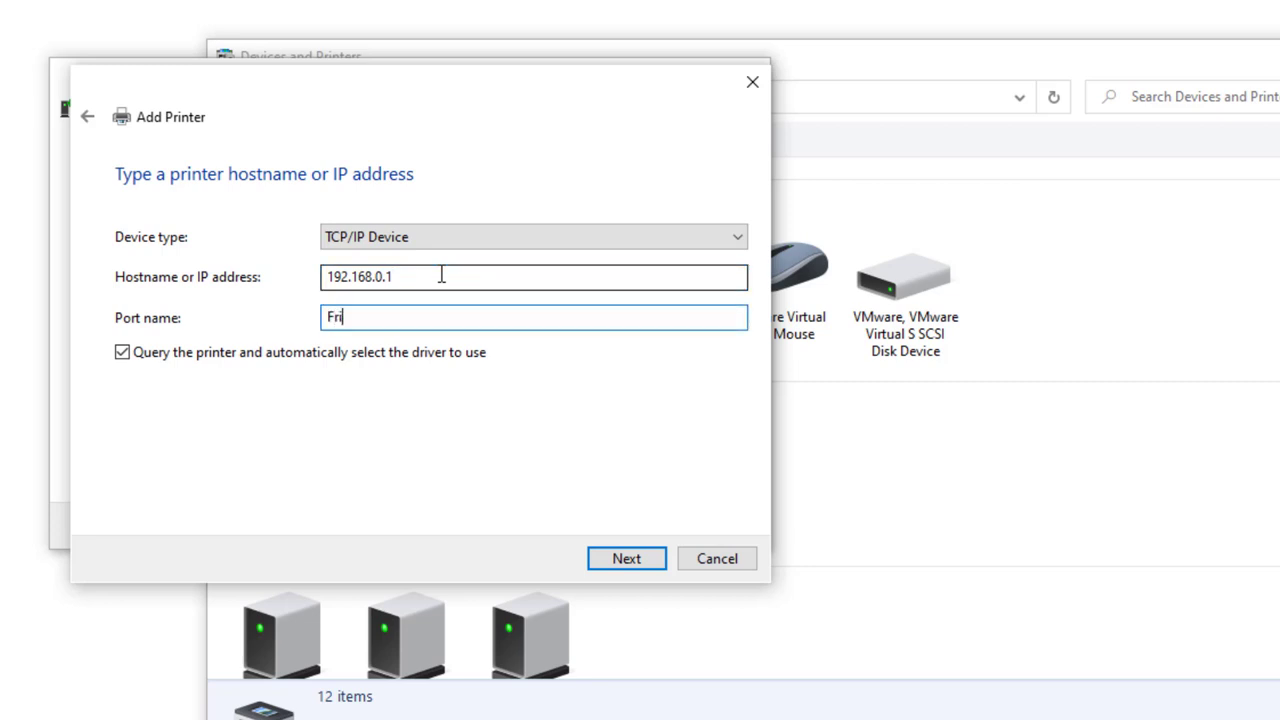
text(tzBox)
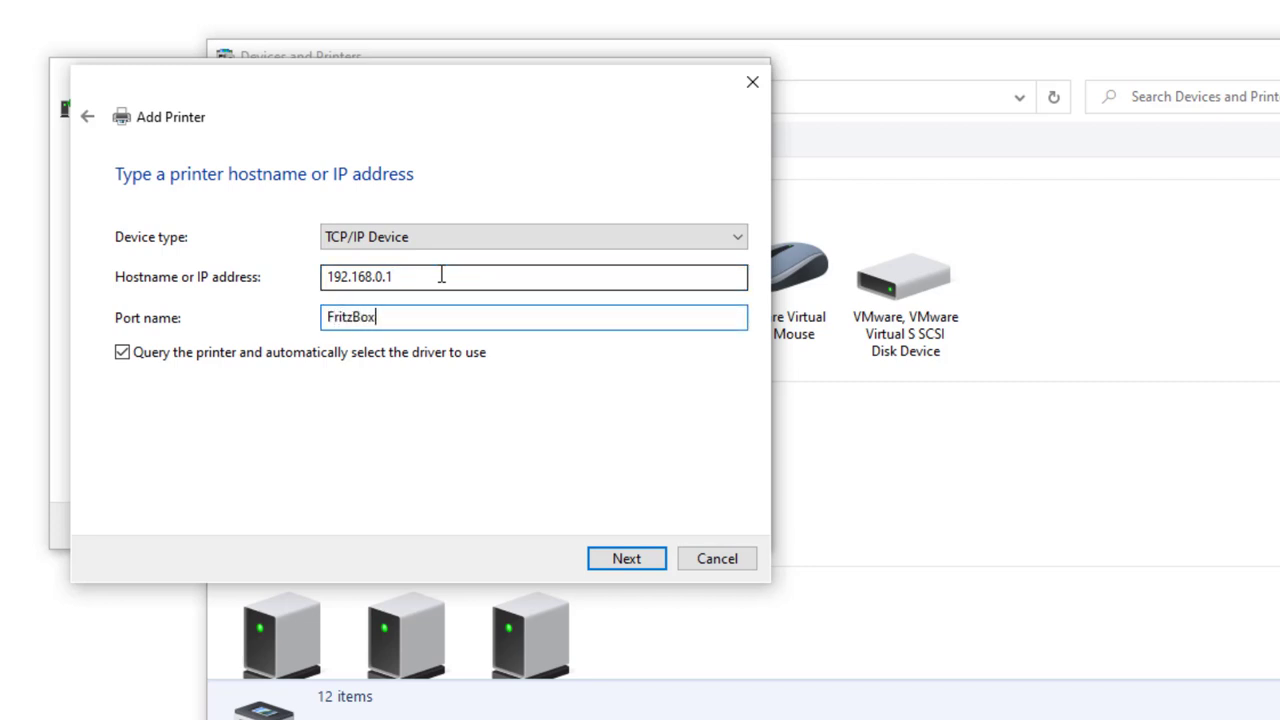
click(121, 356)
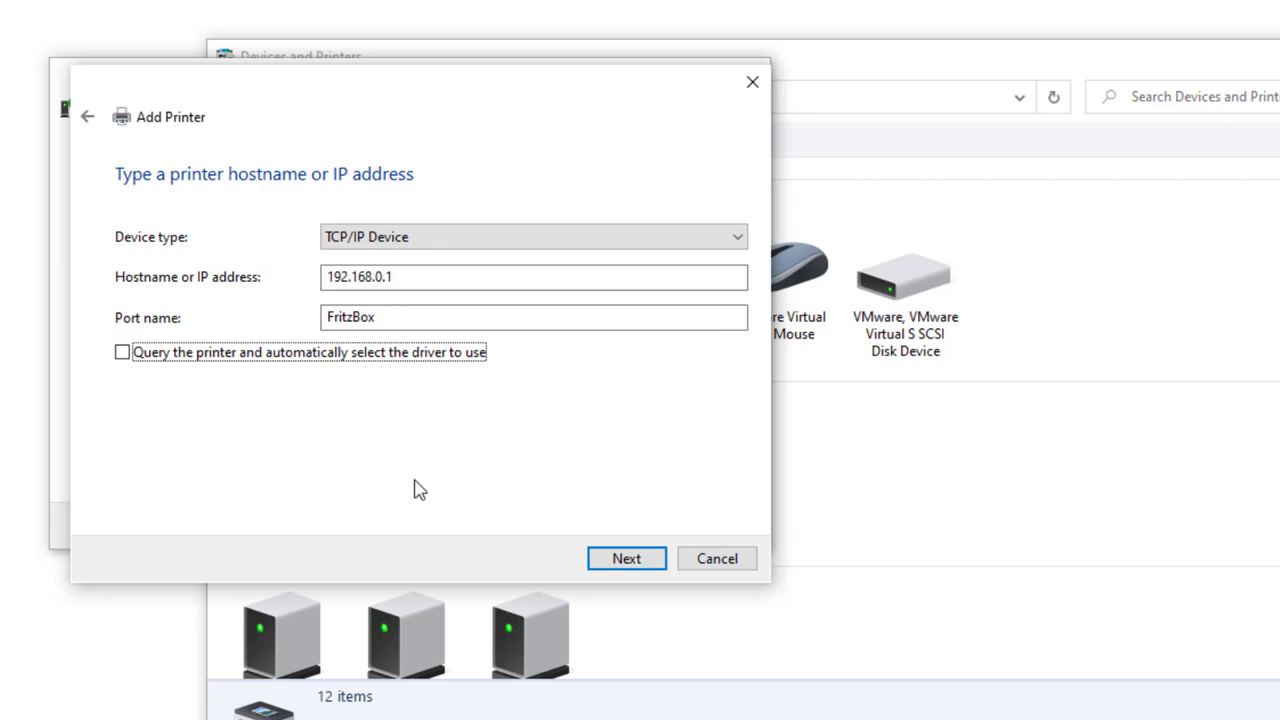
click(620, 559)
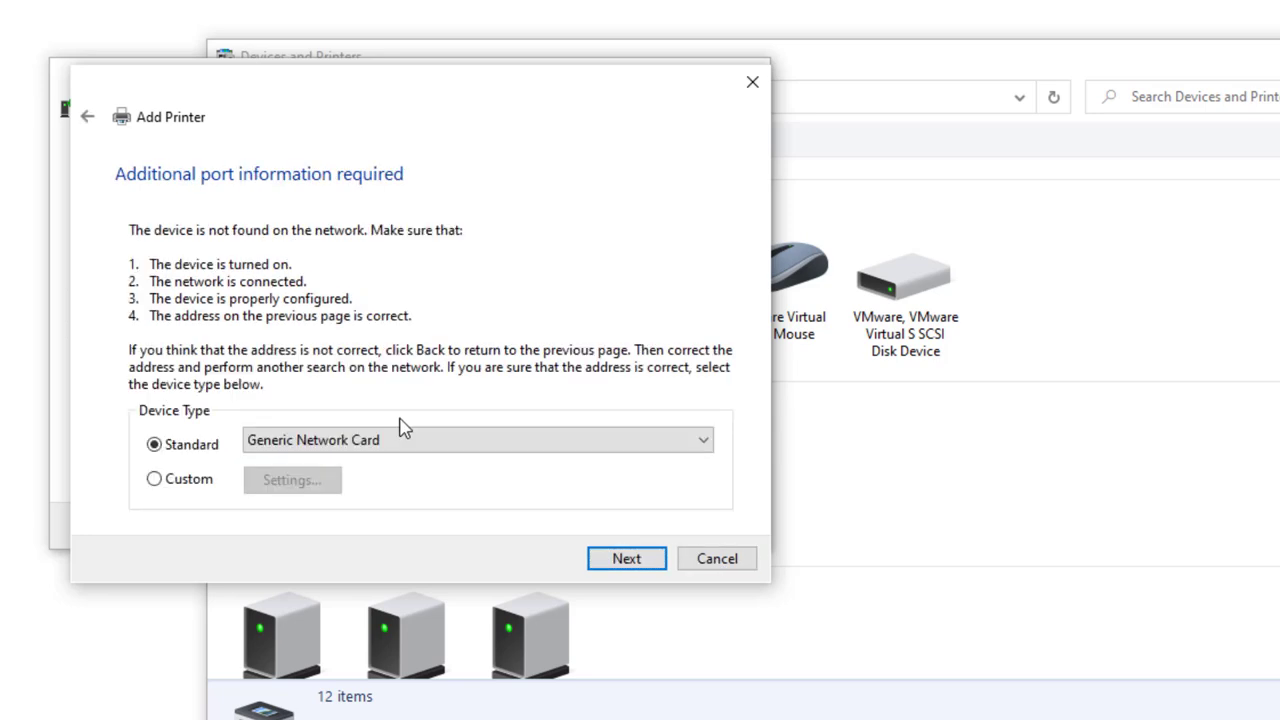
Step: Set the port's device type to Custom, accept its Raw protocol settings with port number 9100, and continue to driver selection
click(195, 482)
click(295, 481)
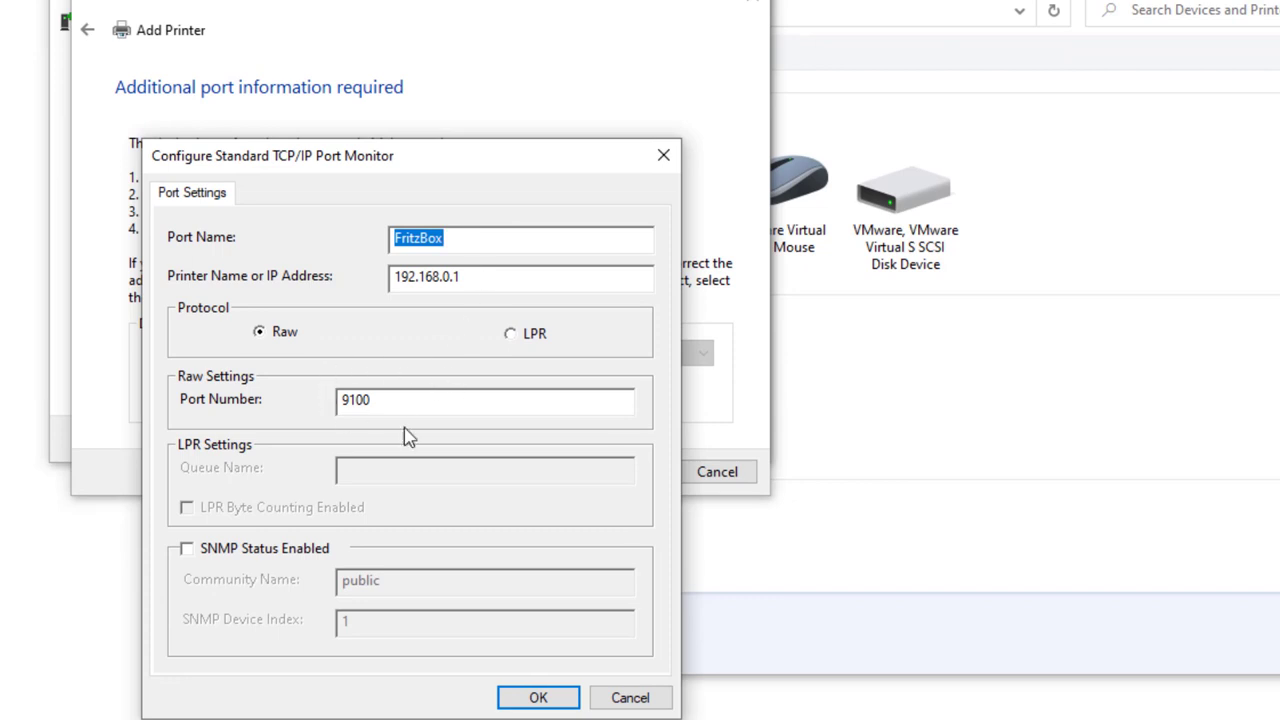
click(560, 704)
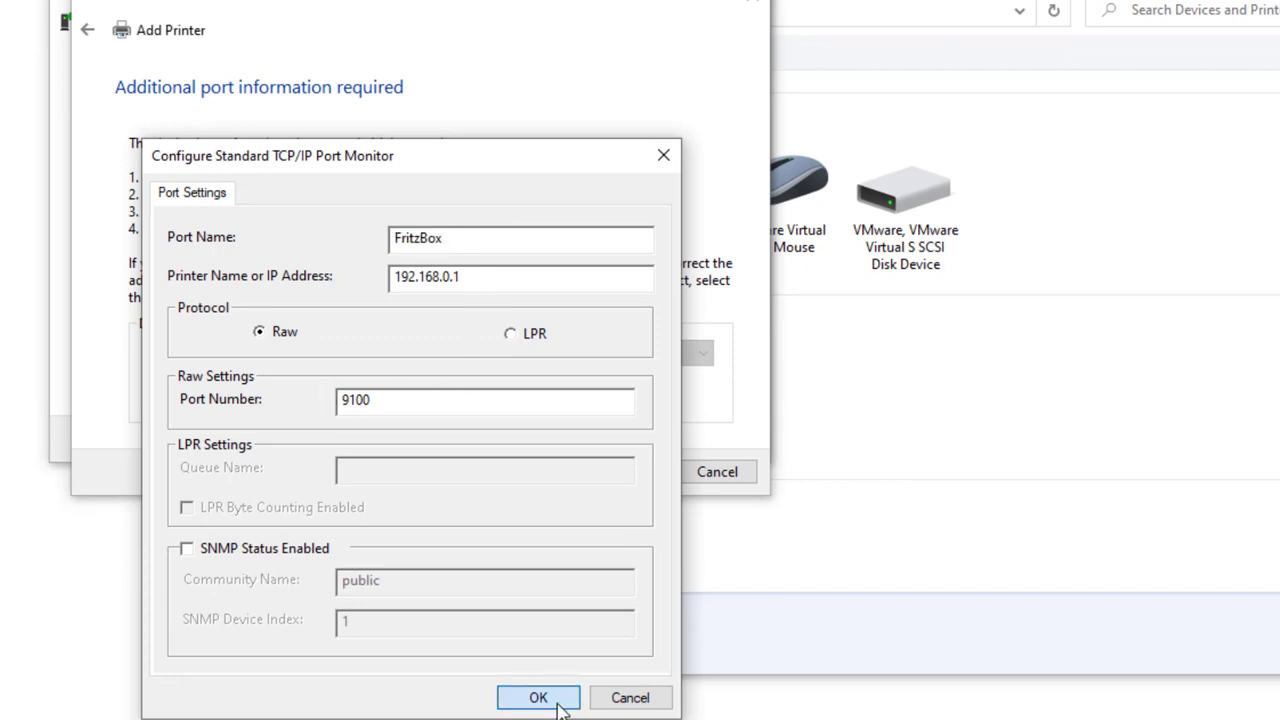
click(625, 473)
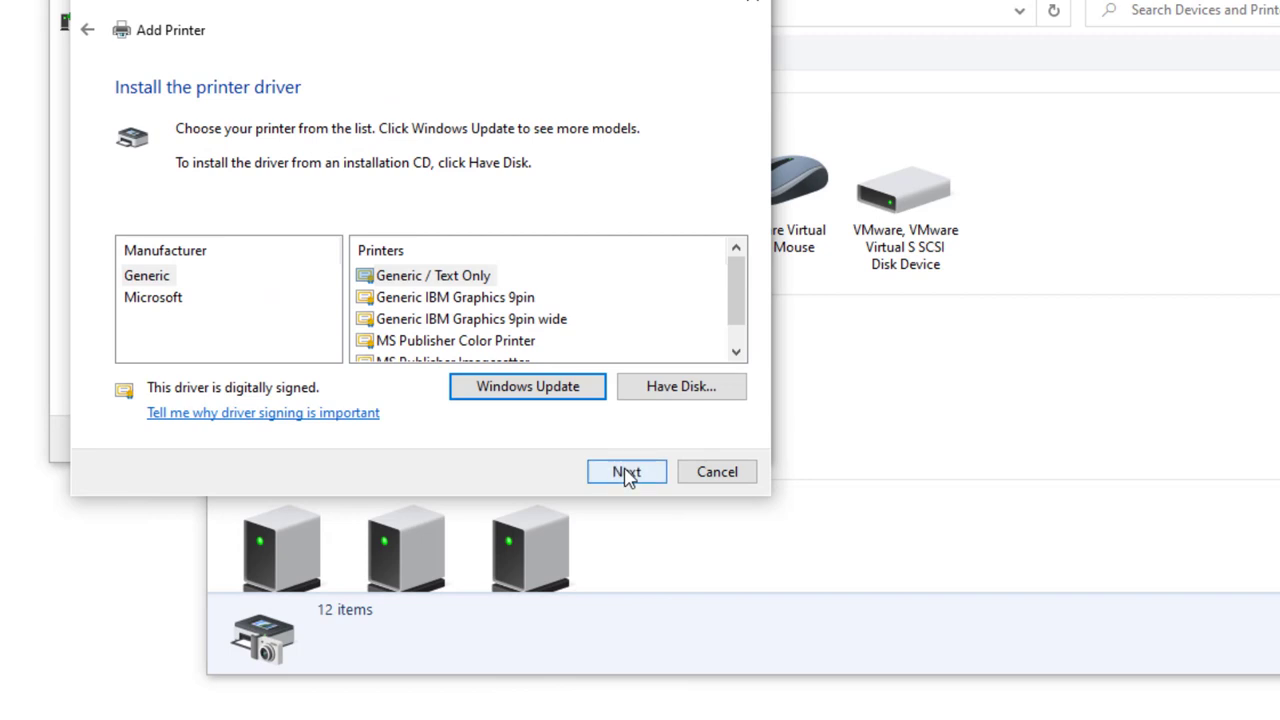
Step: Check the Microsoft and Generic driver lists and request more printer models from Windows Update
click(153, 297)
click(147, 275)
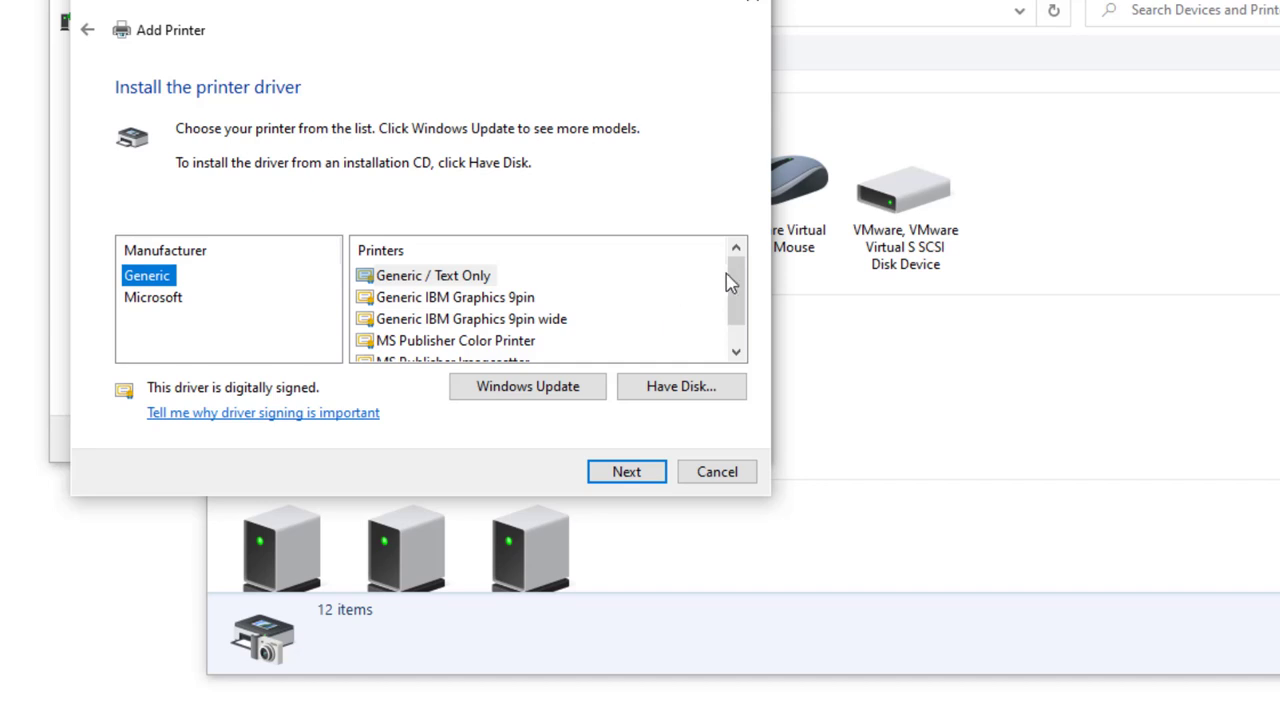
mouse_move(731, 283)
mouse_down()
mouse_move(749, 323)
mouse_move(748, 268)
mouse_up()
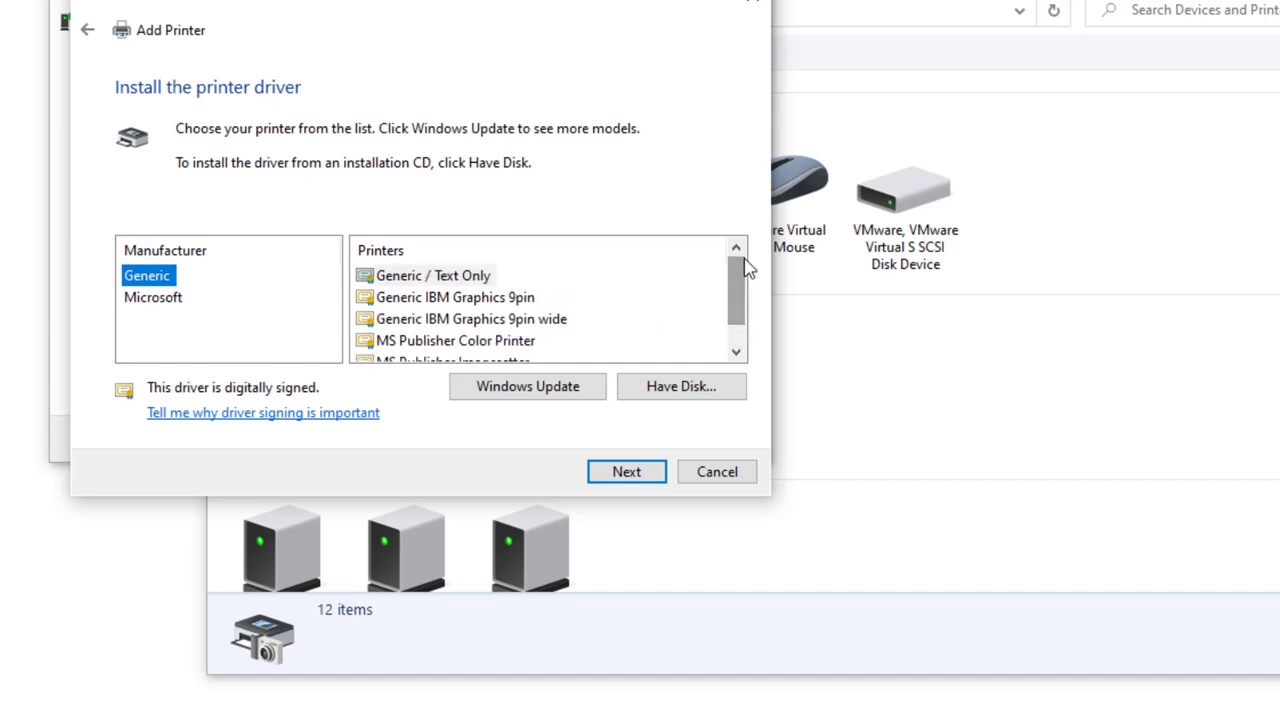
click(502, 390)
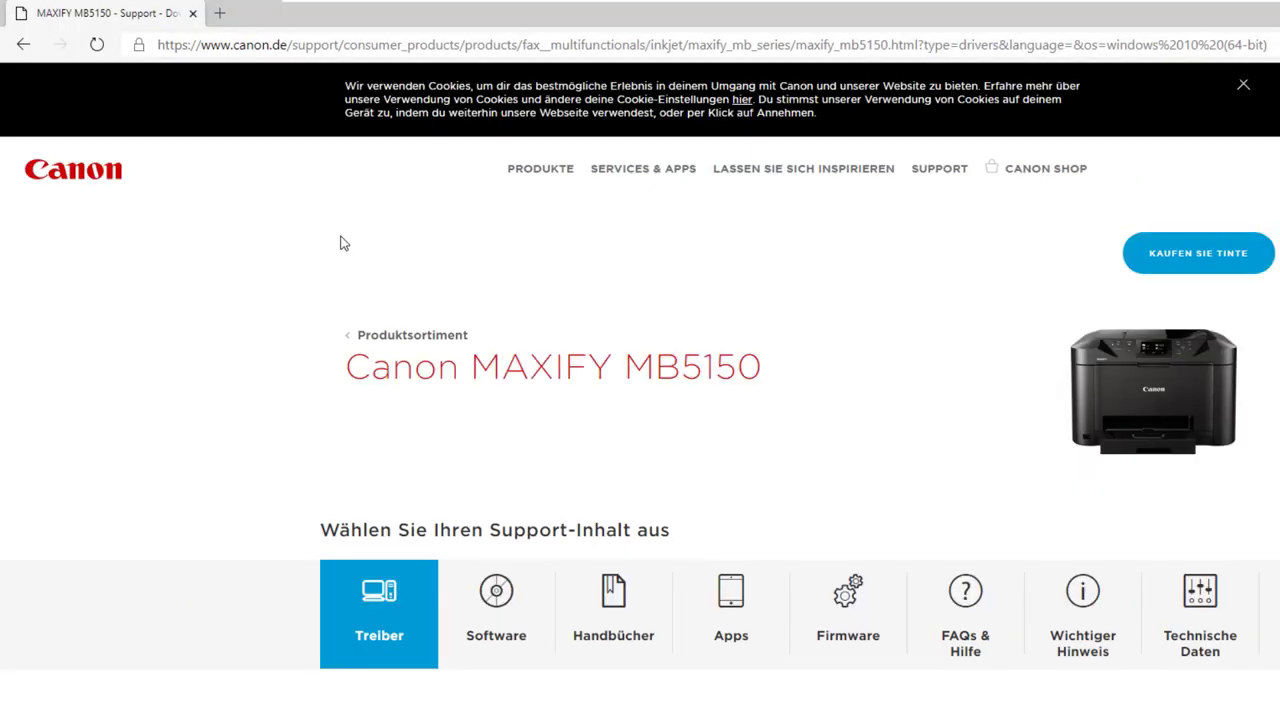
Step: Examine the software and Windows 10 (64-bit) driver offers on Canon's MAXIFY MB5150 support page in the browser
click(494, 530)
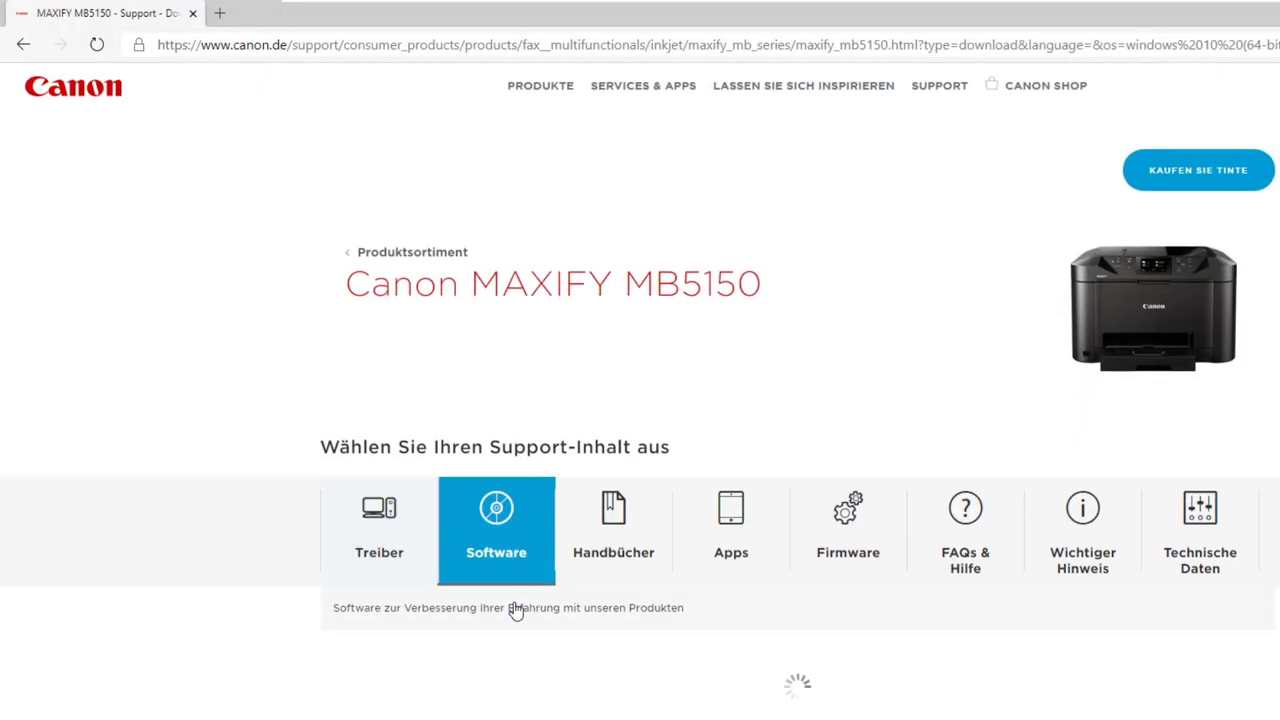
scroll(514, 608, down, 5)
click(365, 134)
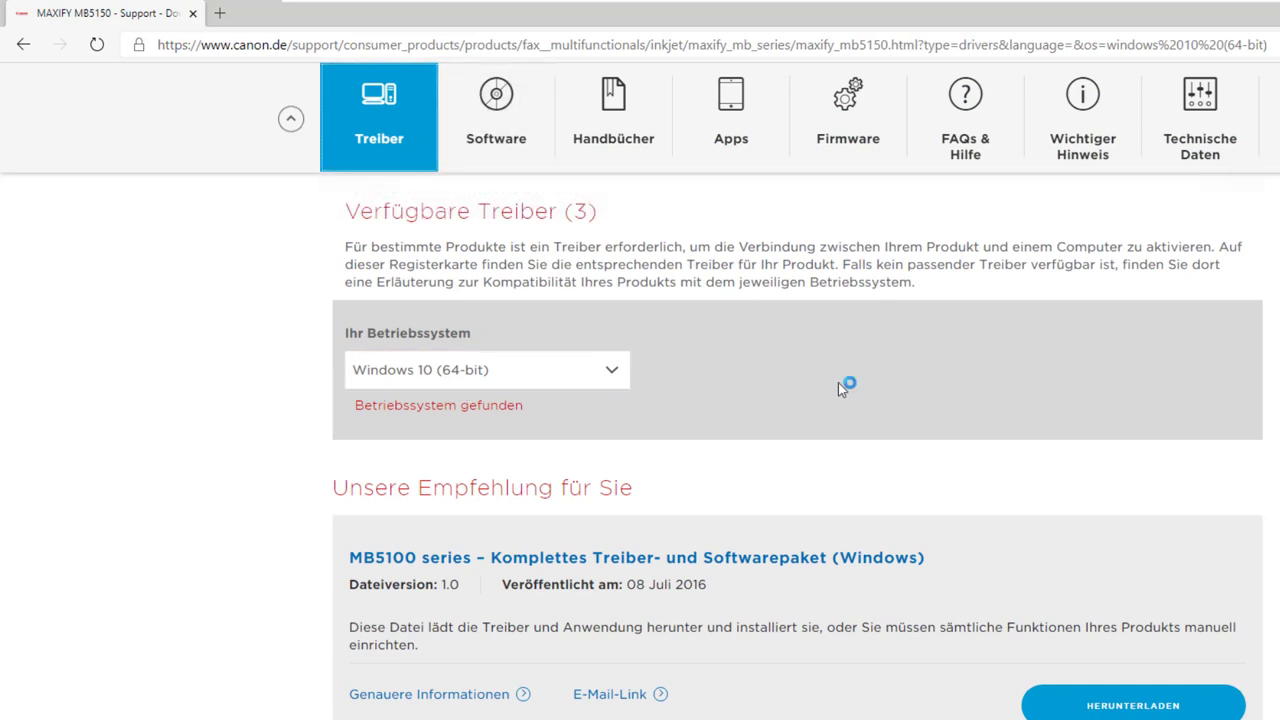
scroll(838, 382, down, 4)
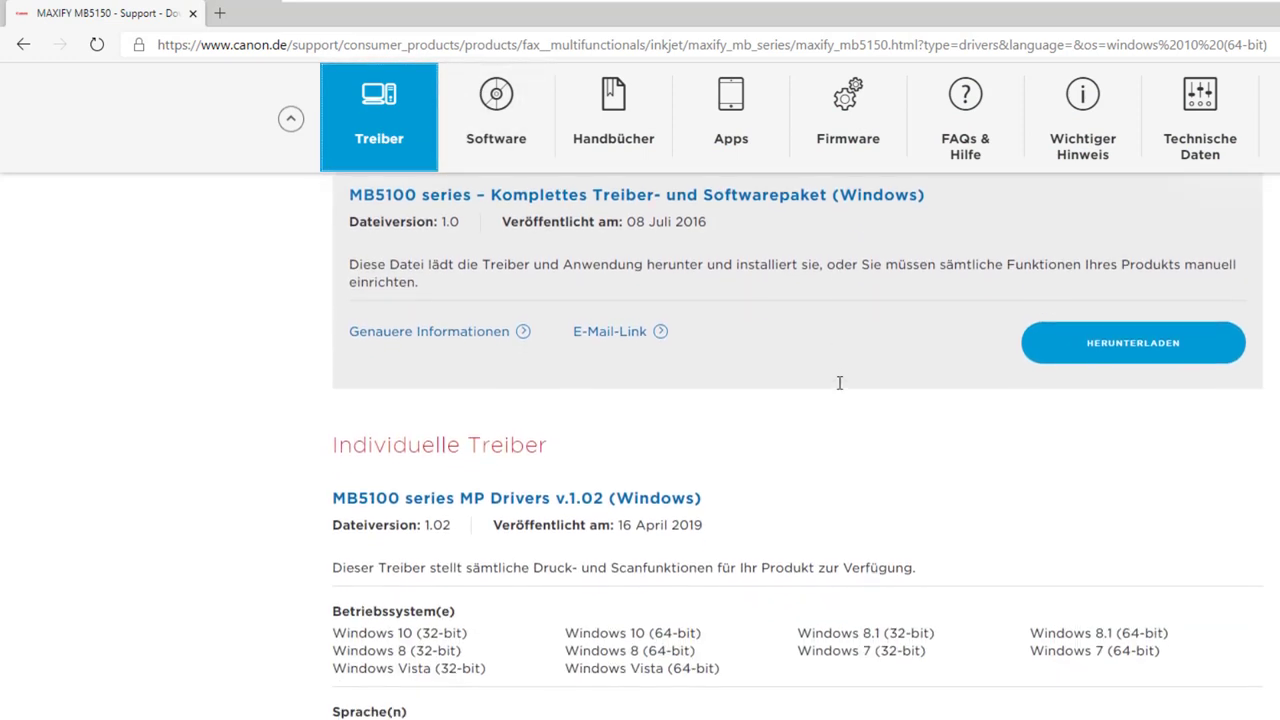
scroll(838, 382, down, 2)
scroll(336, 443, up, 1)
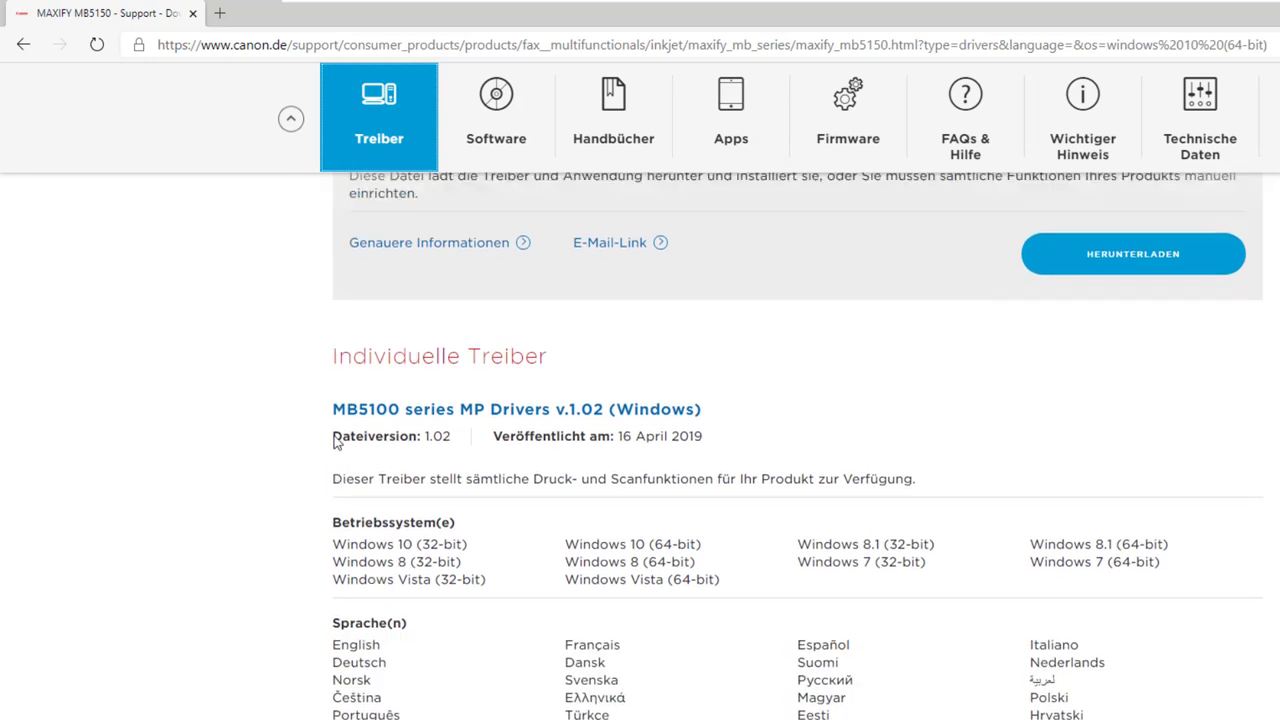
scroll(336, 443, up, 2)
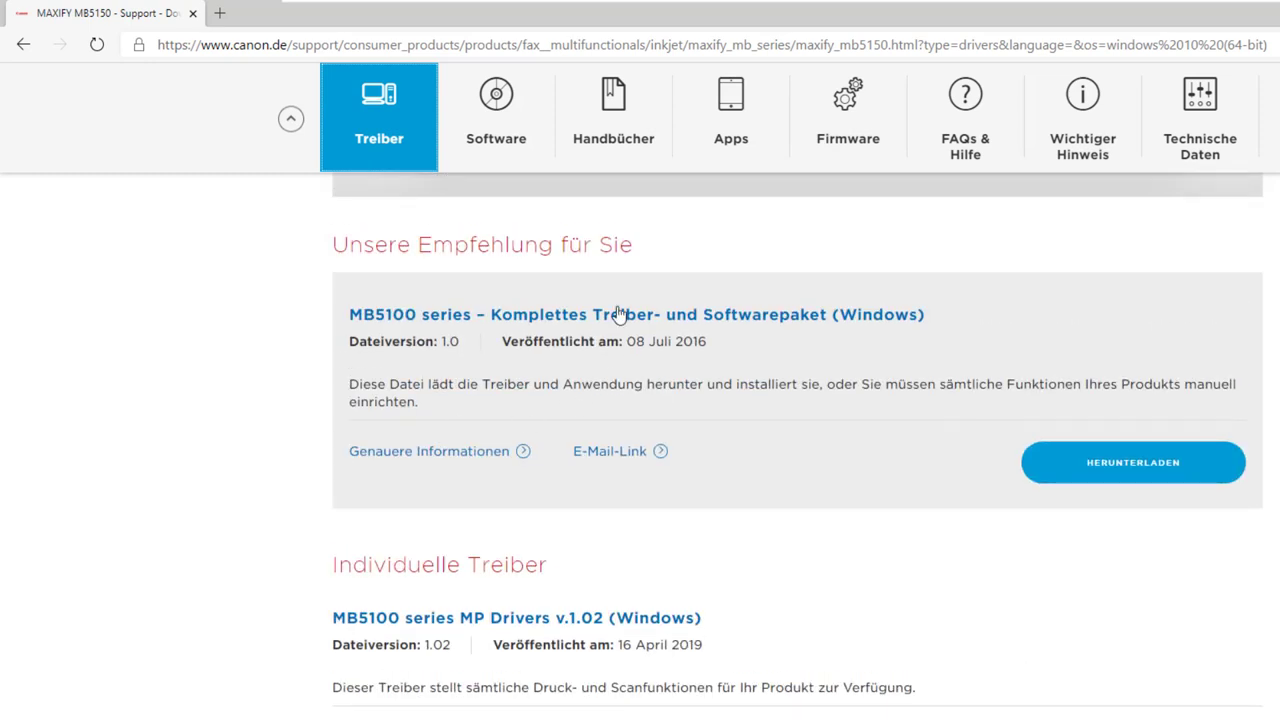
Step: Download and keep the individual MB5100 series MP Drivers v.1.02 (Windows), then run the file and allow it to make changes
scroll(794, 508, down, 3)
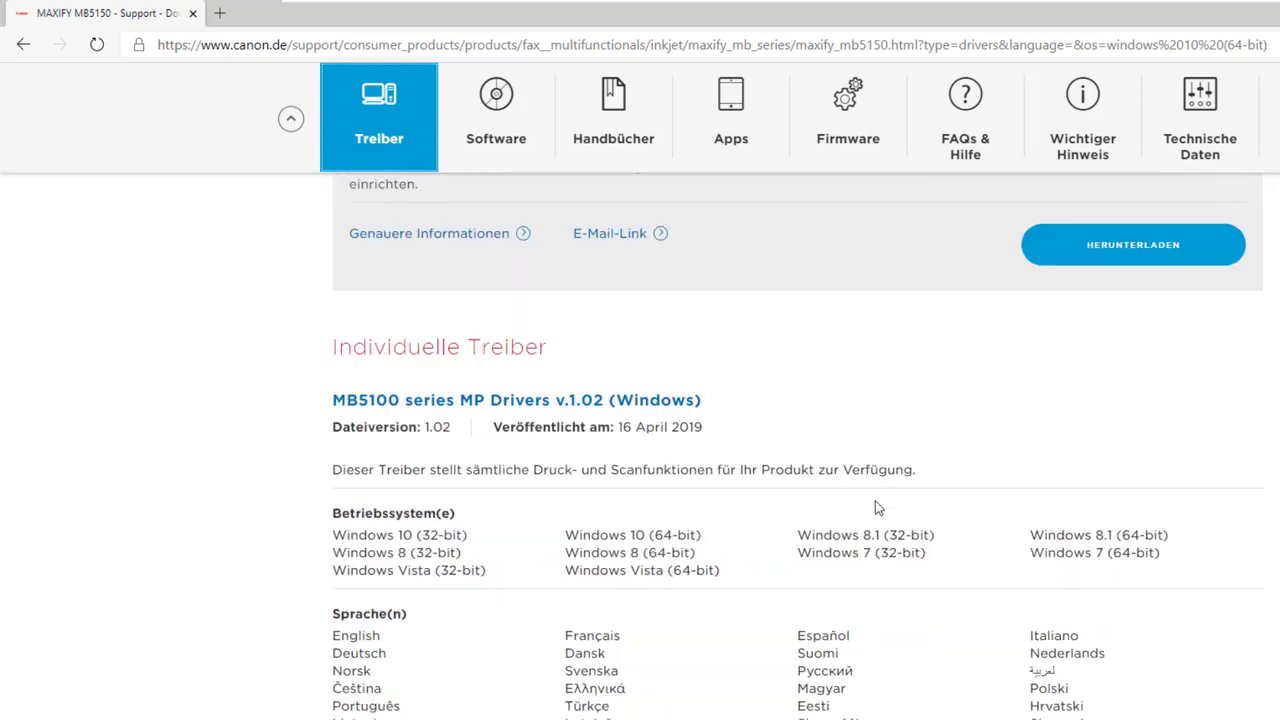
scroll(380, 446, down, 1)
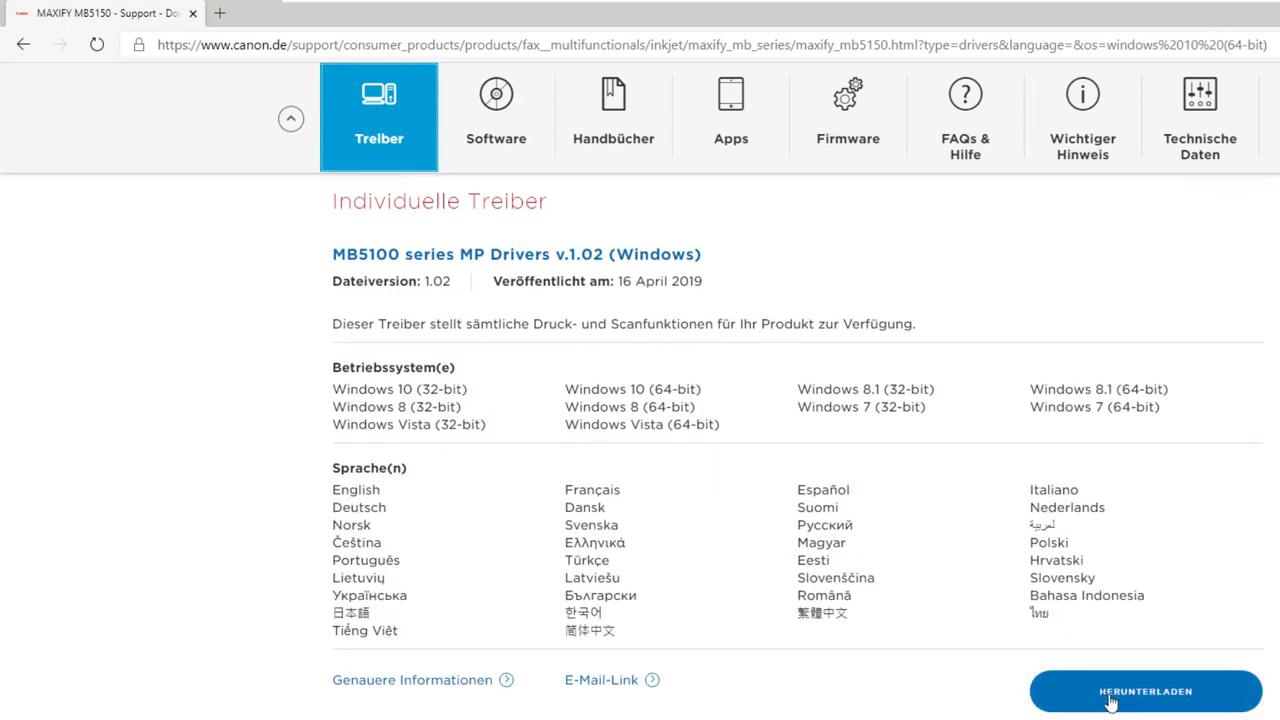
click(1110, 700)
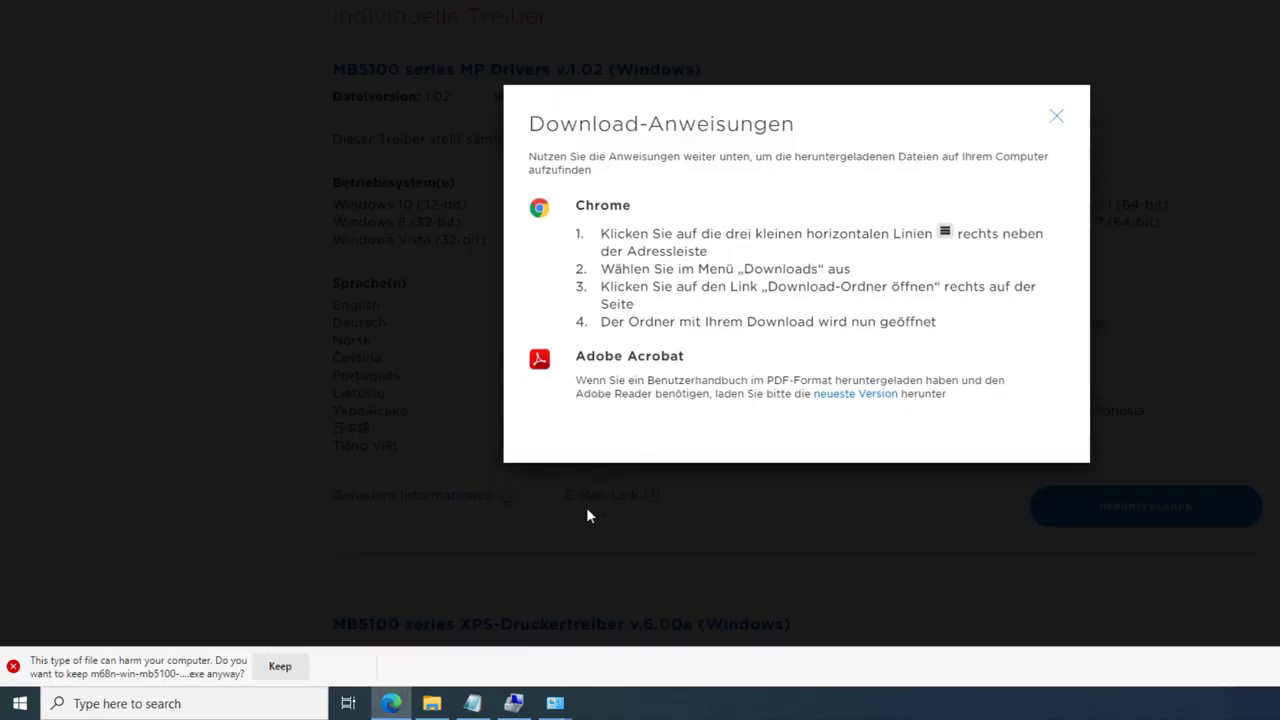
click(280, 666)
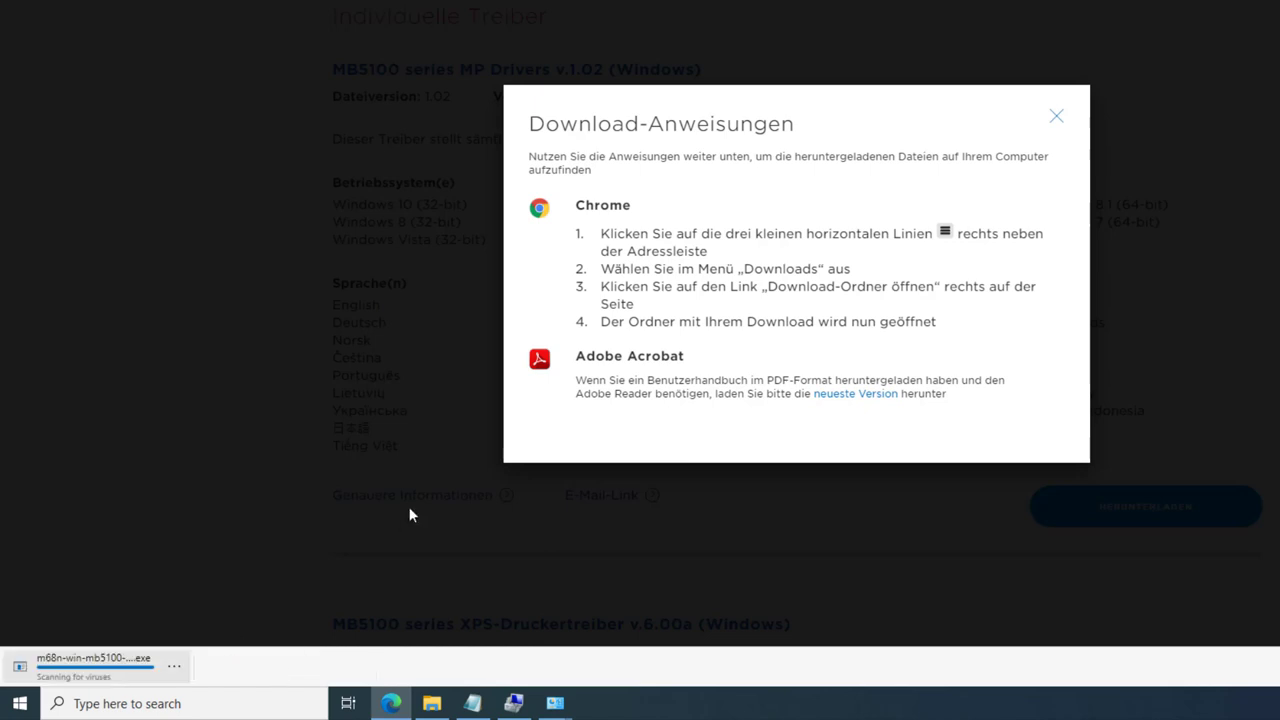
click(104, 674)
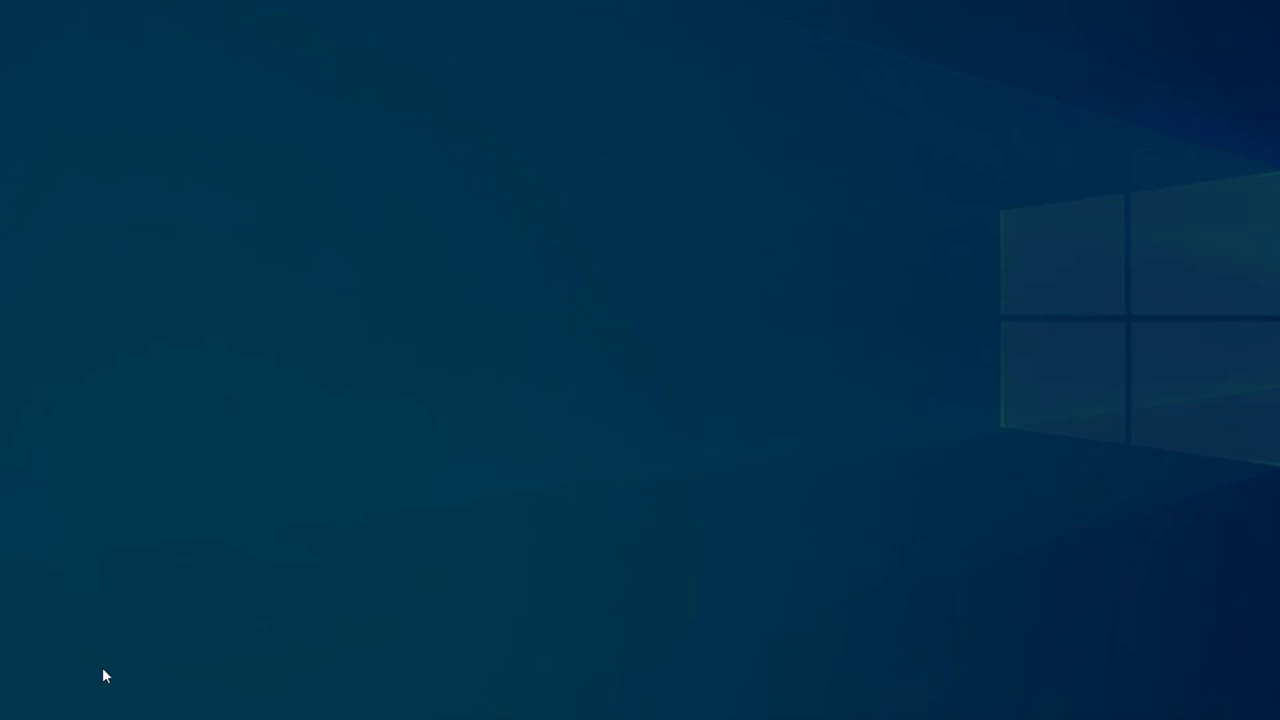
click(750, 378)
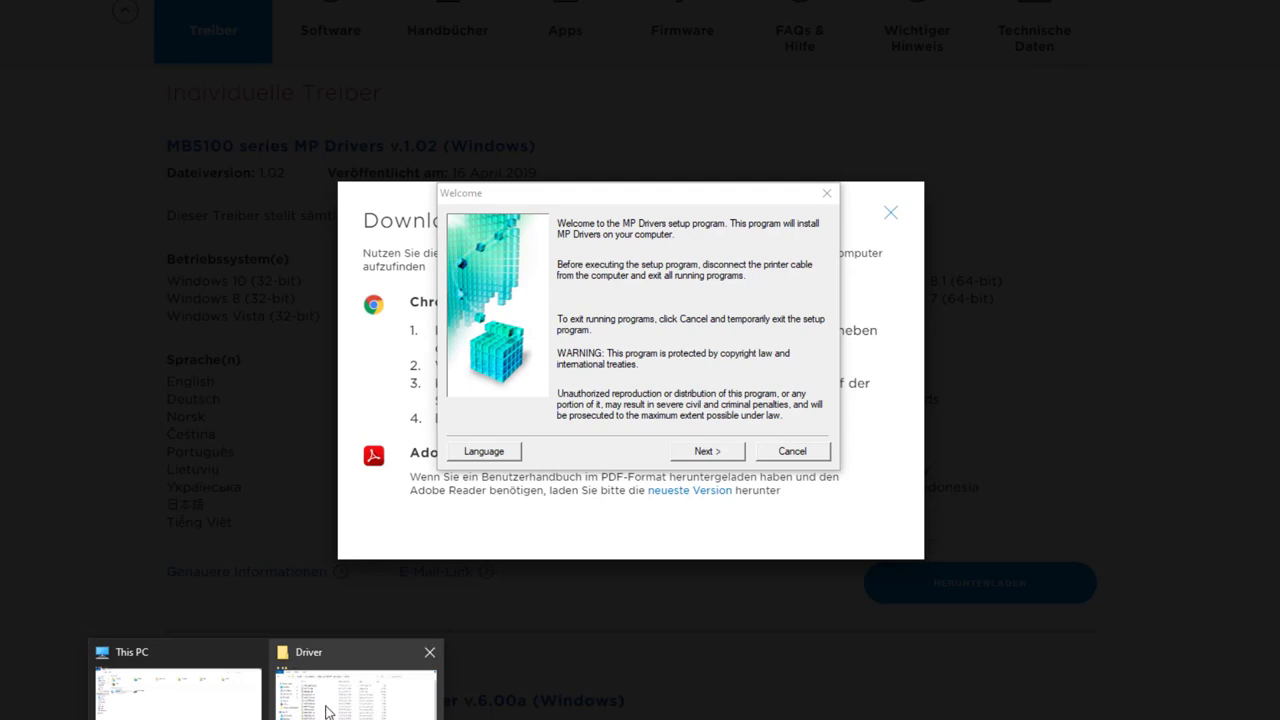
Step: Inspect the downloaded m68n-win-mb5100-1_02-ea34_2.exe as an archive in 7-Zip down to its Driver folder, and close the archive
click(357, 690)
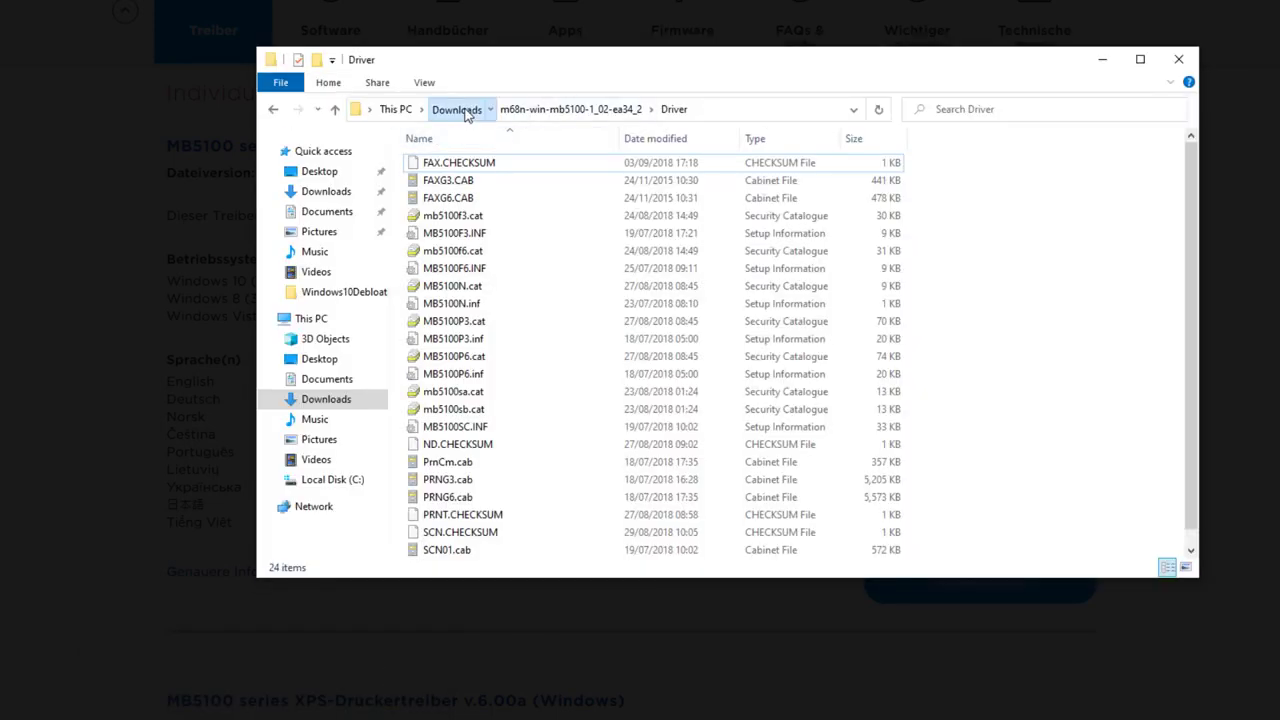
click(467, 112)
click(572, 189)
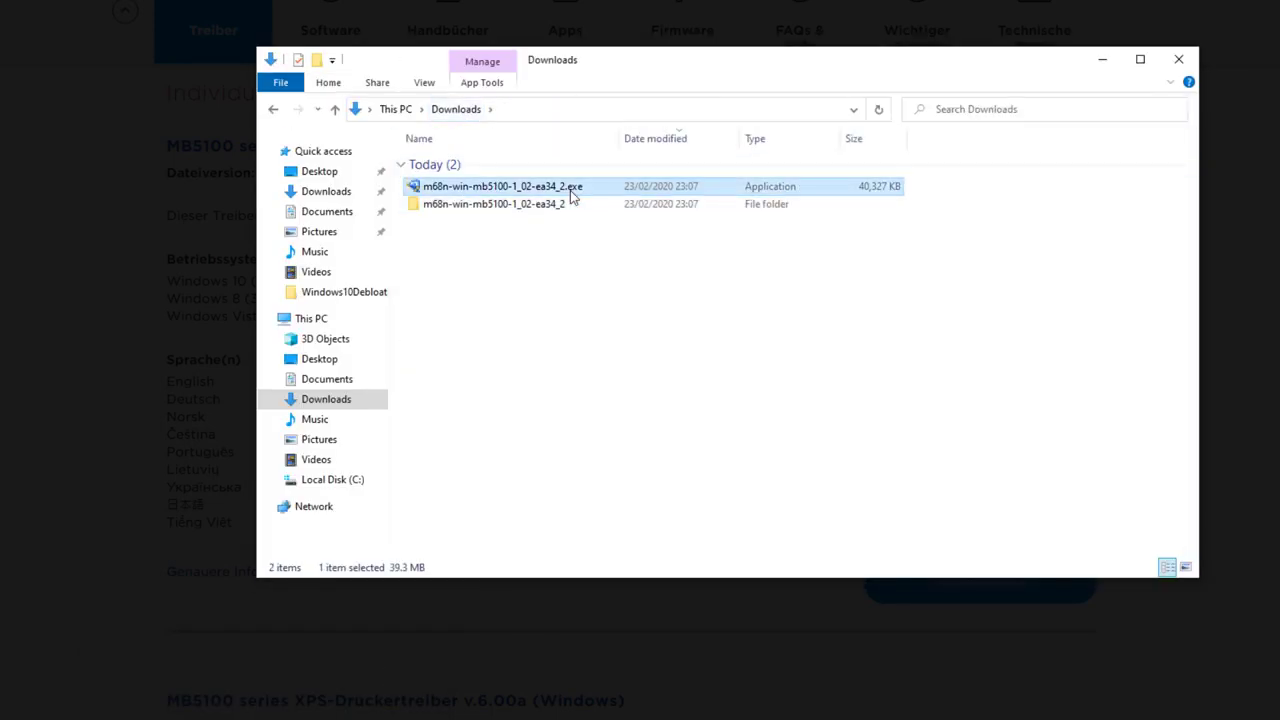
right_click(521, 195)
mouse_move(612, 280)
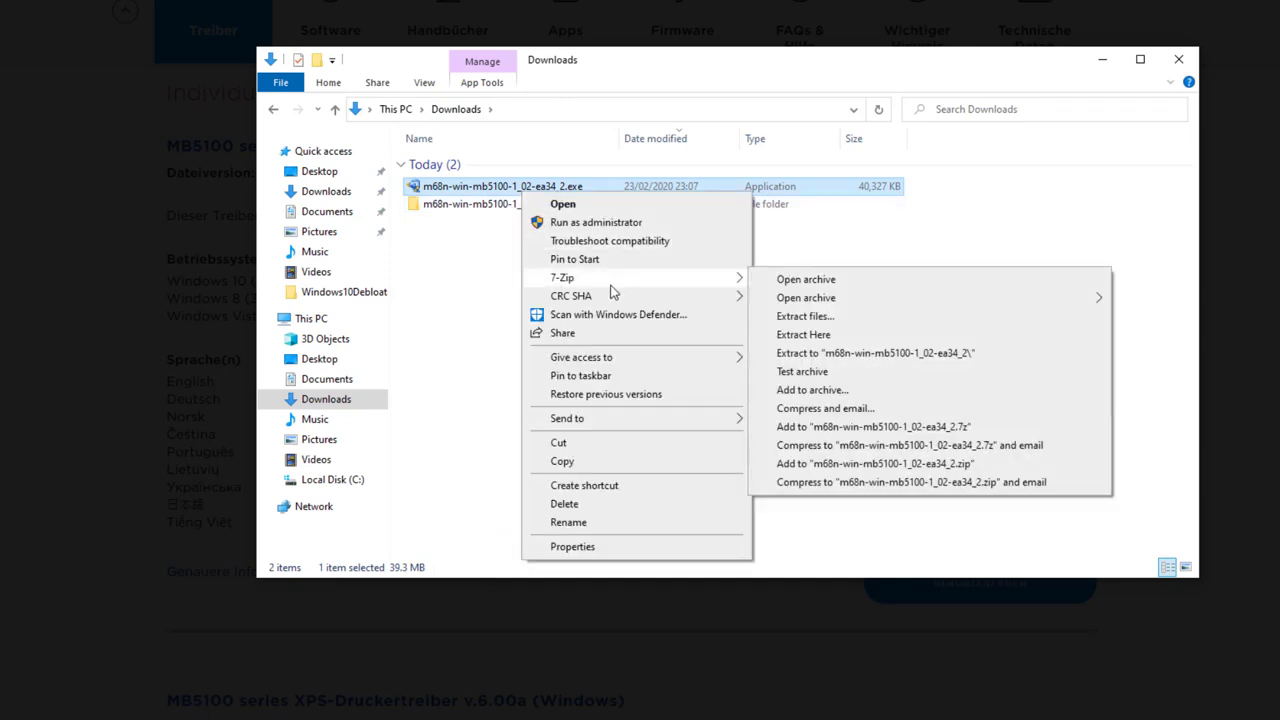
click(862, 282)
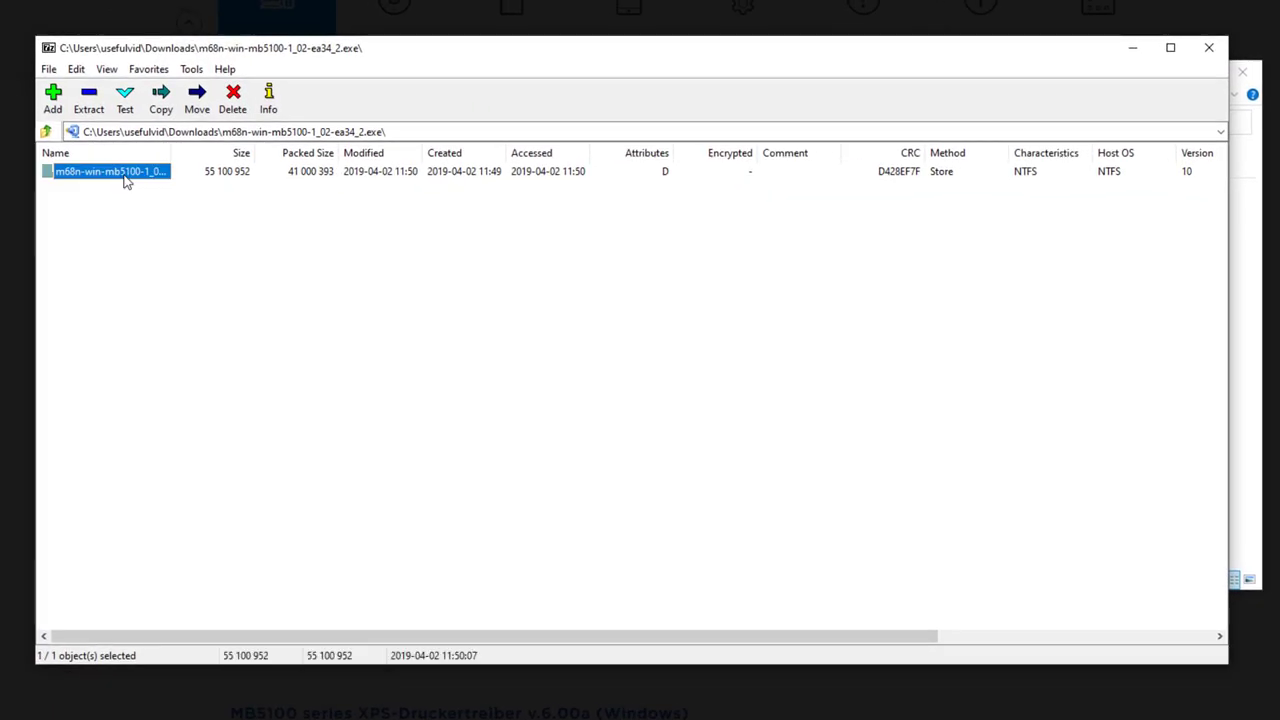
double_click(110, 172)
double_click(68, 172)
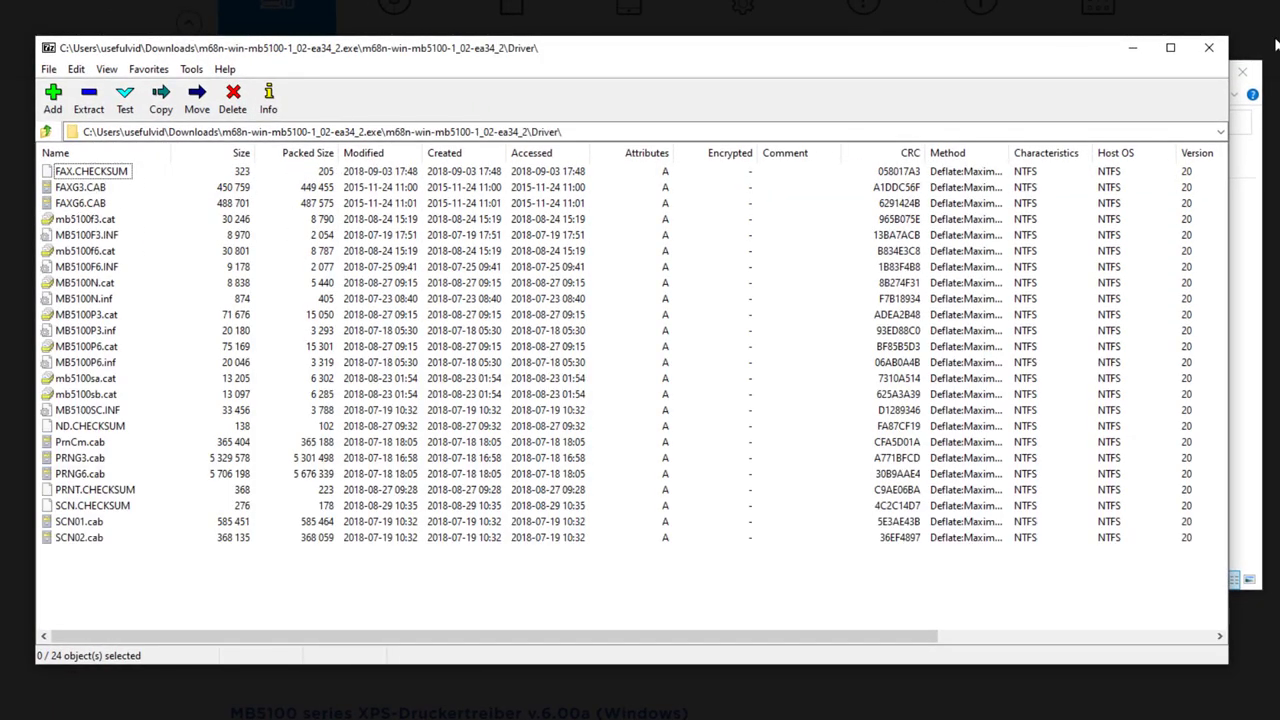
click(1208, 48)
Step: Open the Driver subfolder of the extracted m68n-win-mb5100-1_02-ea34_2 folder in Downloads and copy its path
double_click(516, 216)
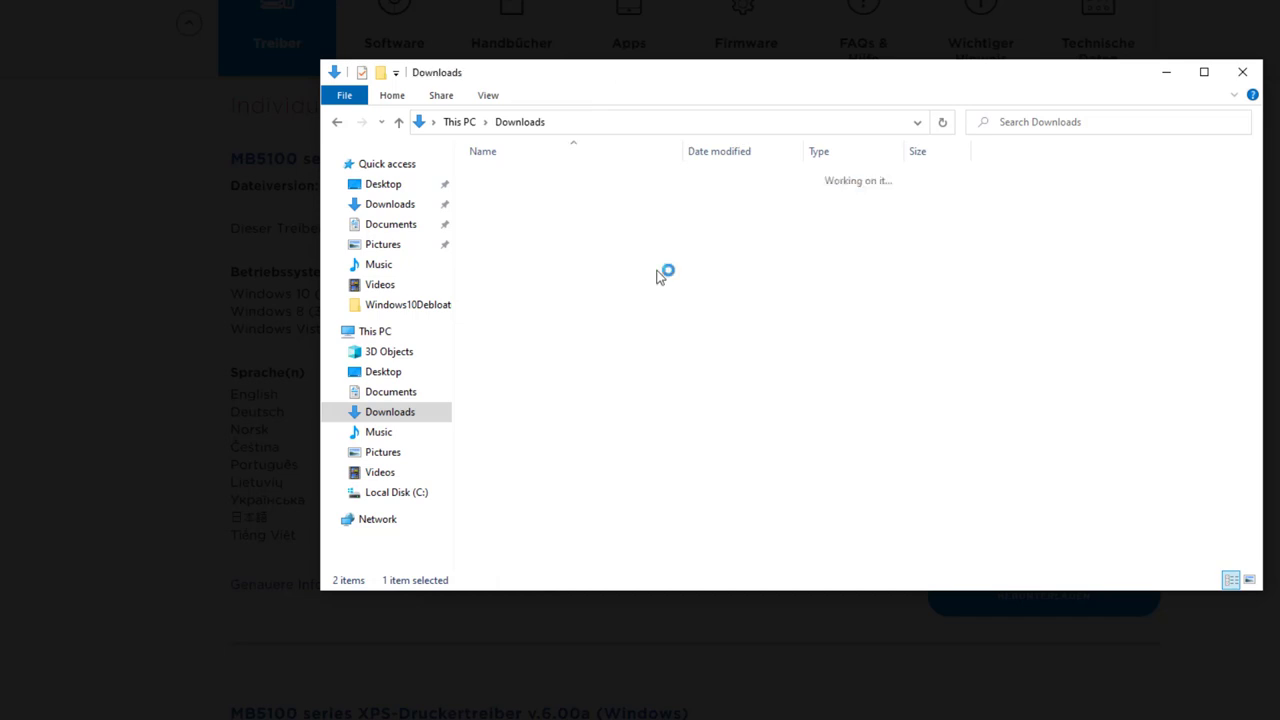
double_click(524, 180)
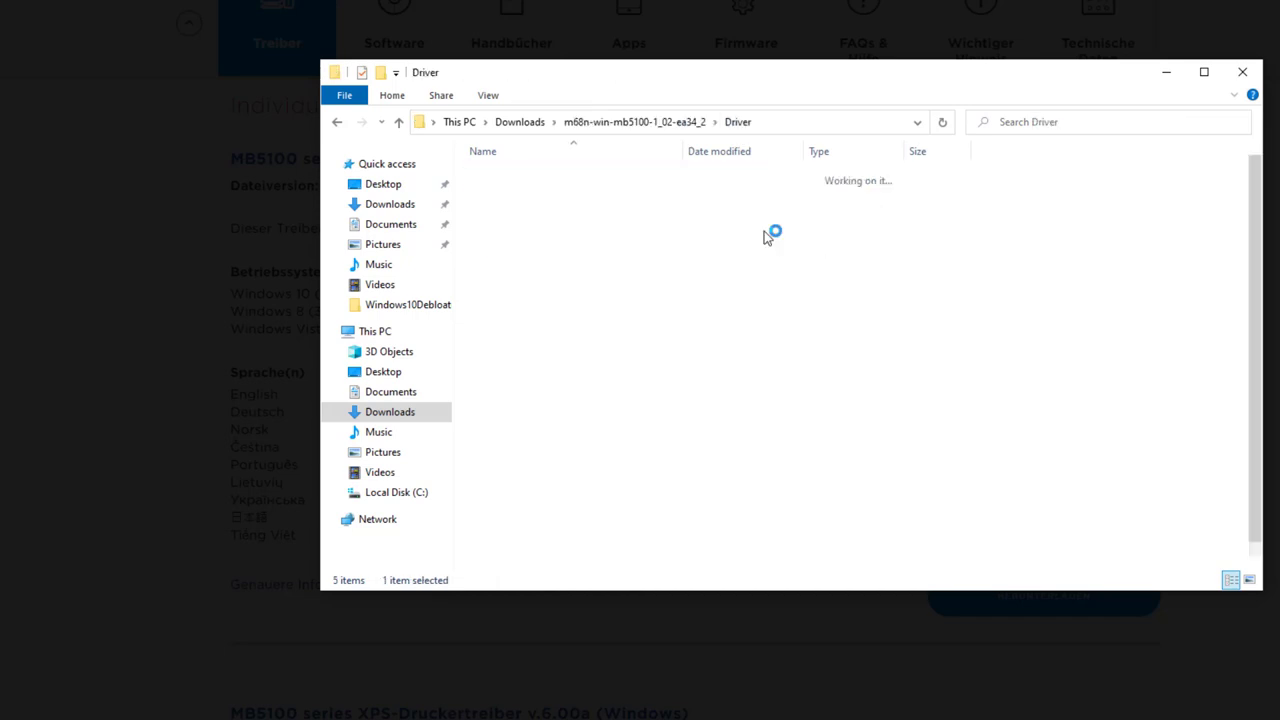
click(815, 124)
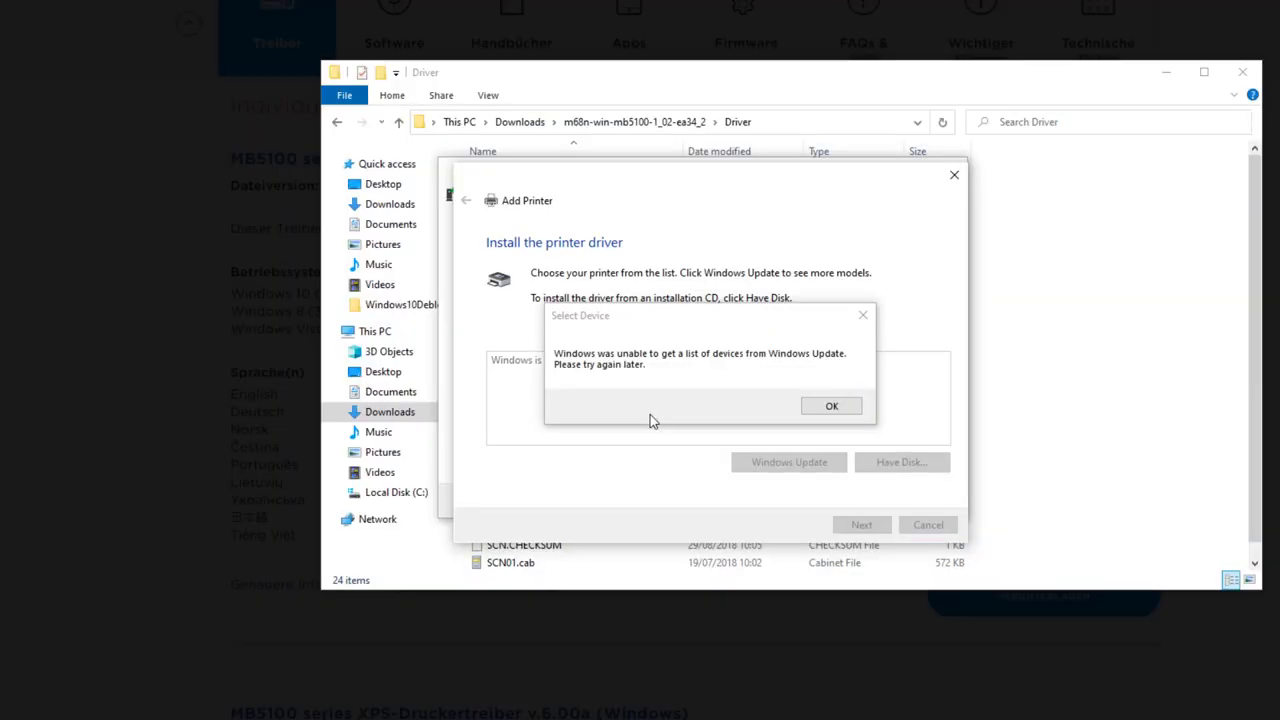
Step: Dismiss the Windows Update message and load the driver list from disk using the copied m68n-win-mb5100-1_02-ea34_2\Driver path
click(842, 410)
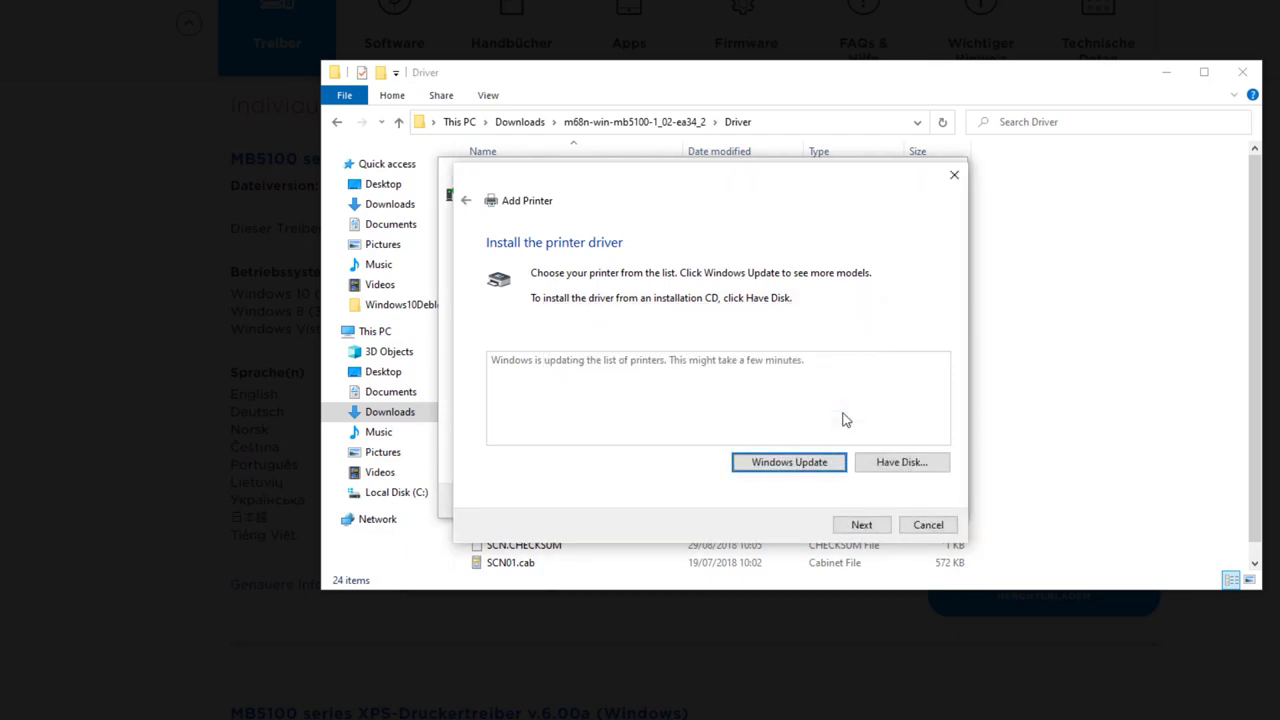
click(904, 466)
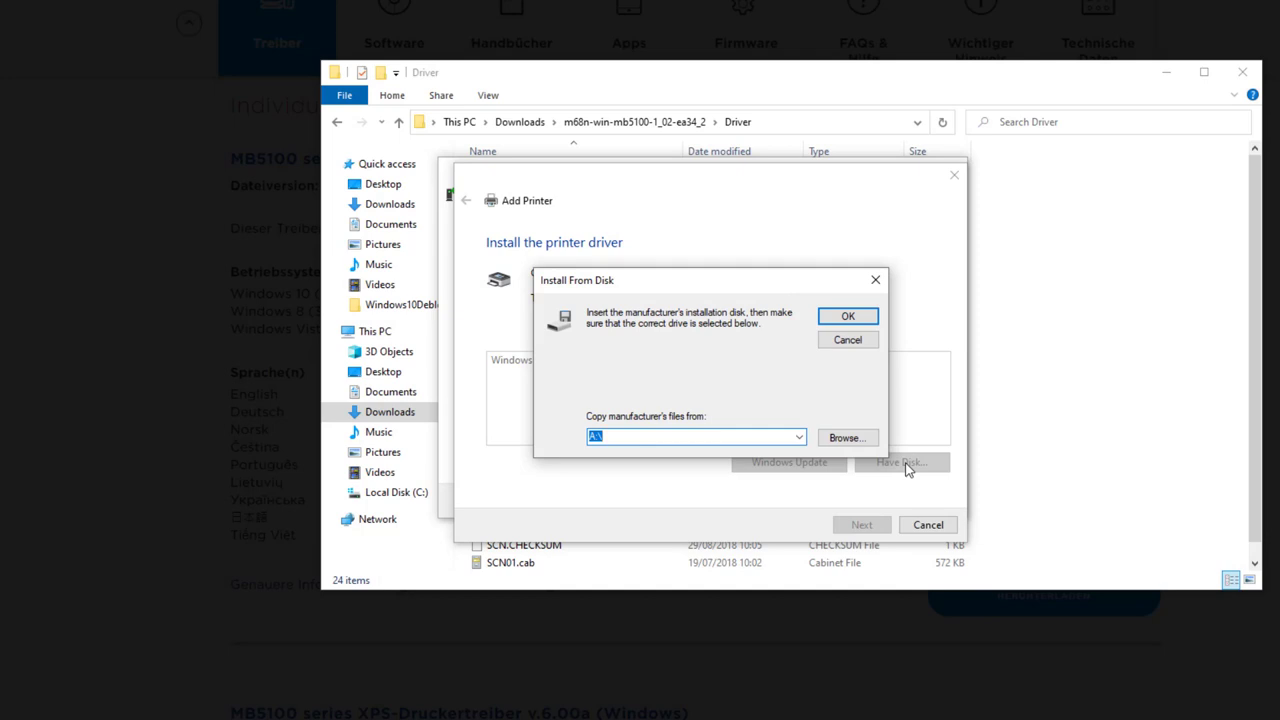
key(ctrl+v)
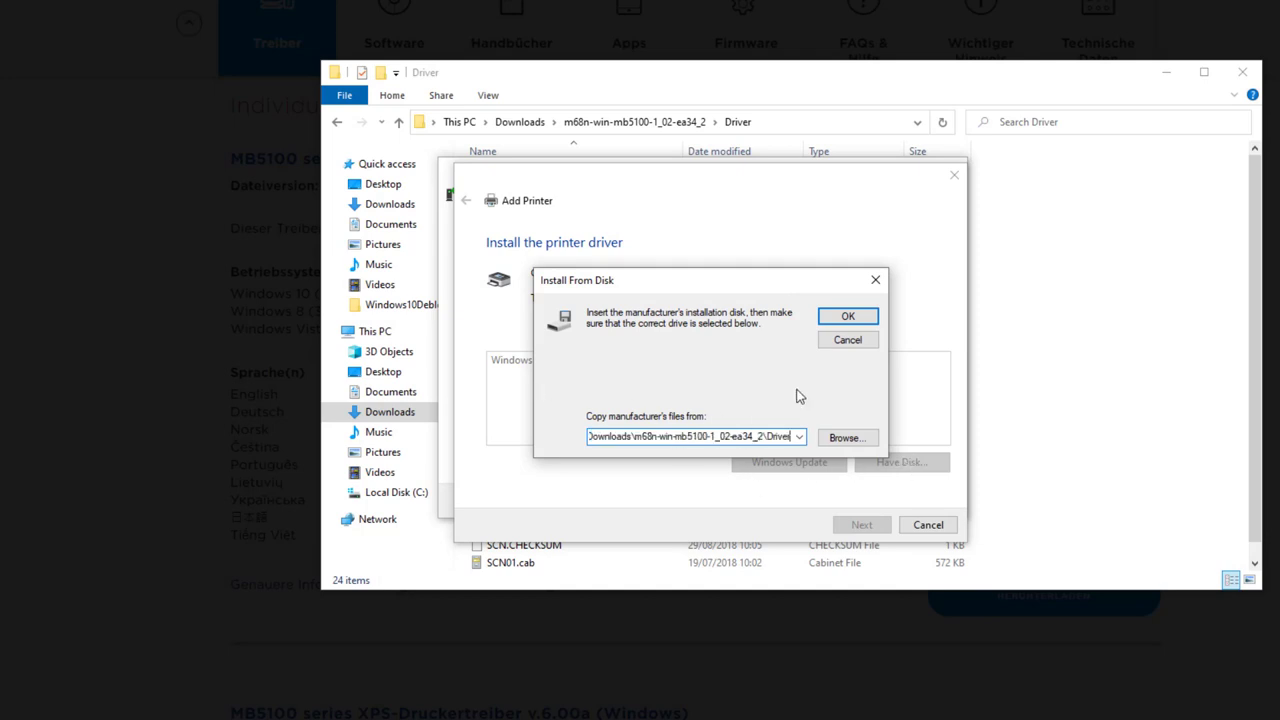
click(845, 318)
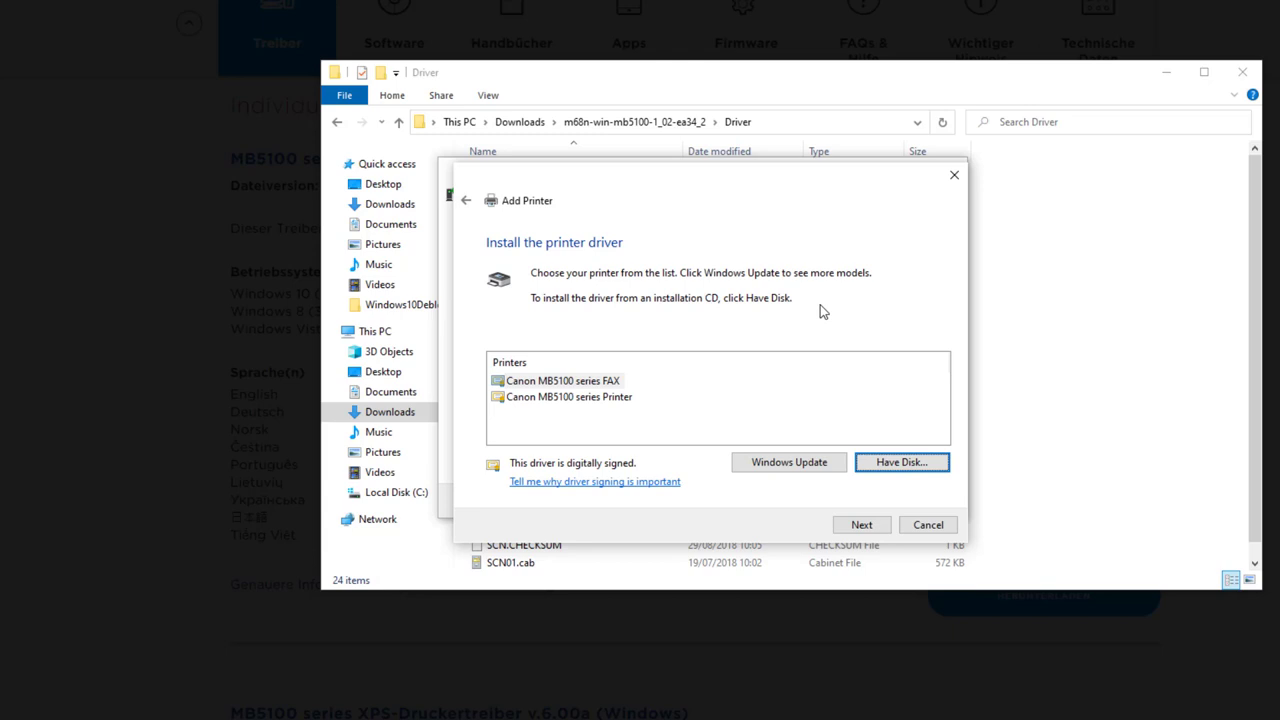
Step: Choose the Canon MB5100 series Printer driver, accept the printer name, and allow the driver software installation
click(605, 398)
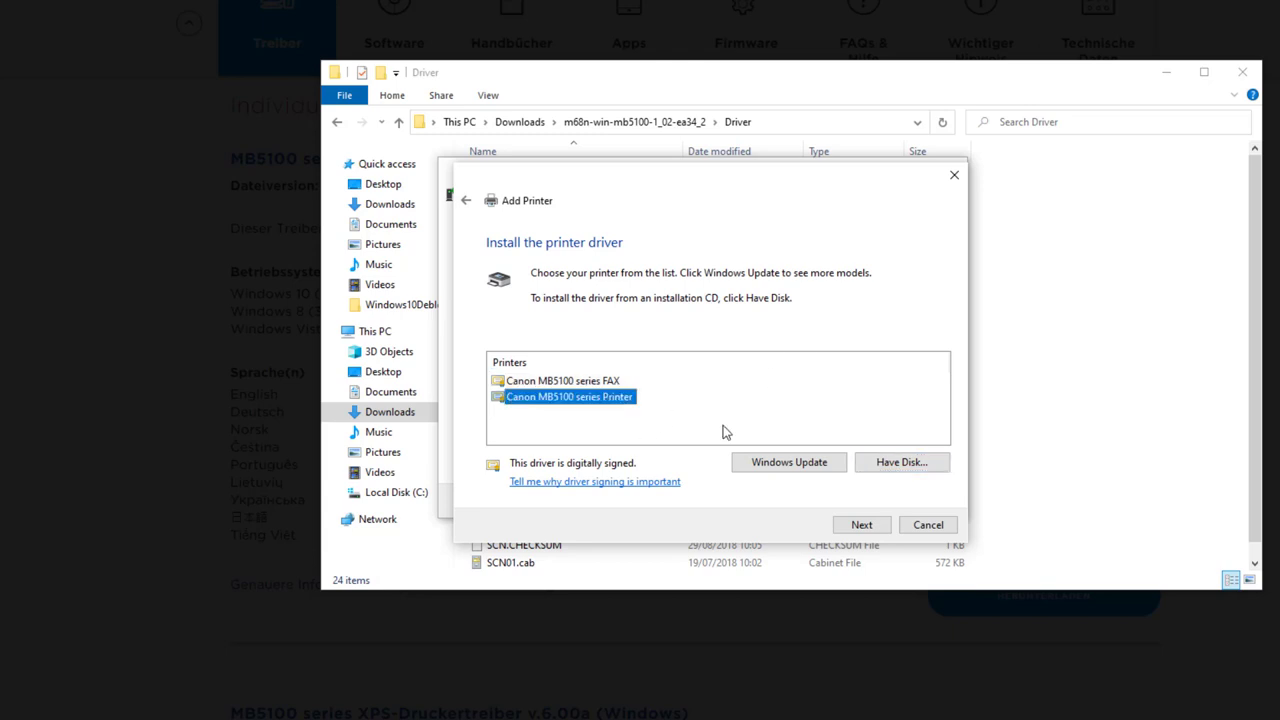
click(858, 524)
click(861, 524)
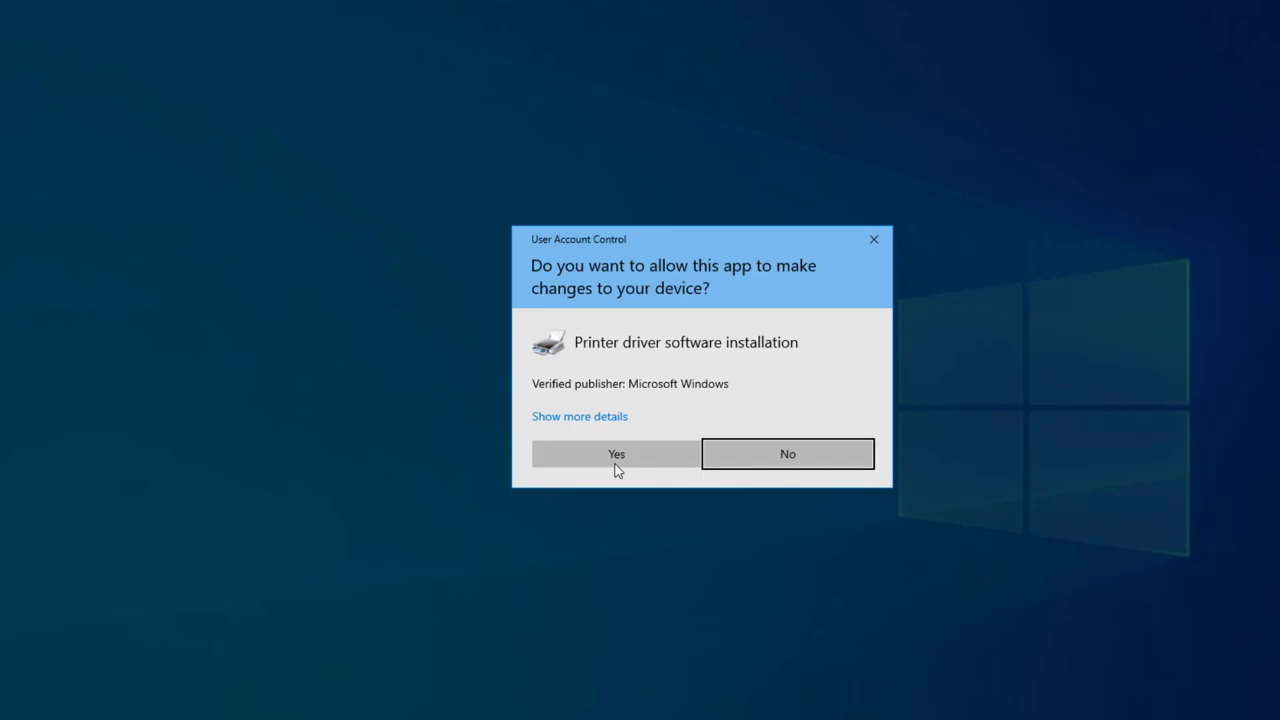
click(617, 460)
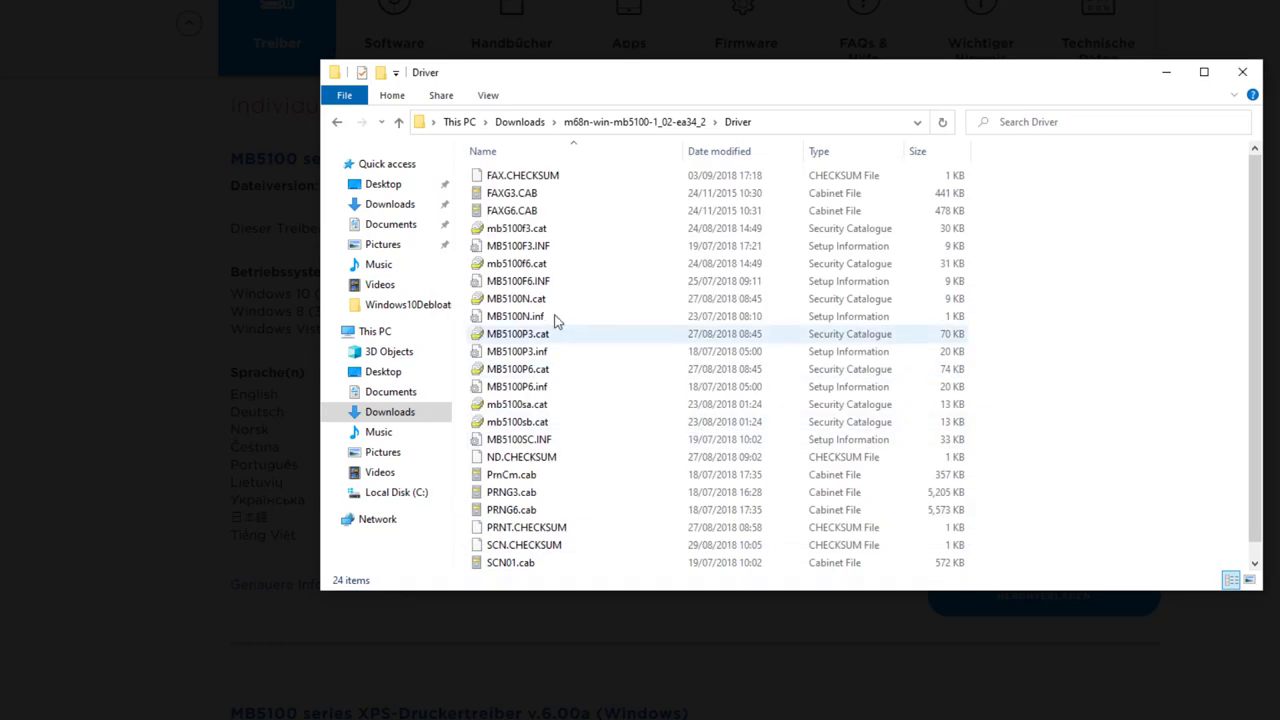
Step: Examine the setup information files MB5100N.inf, MB5100P3.inf and MB5100F3.INF in the Driver folder and the actions offered for them
click(519, 317)
right_click(519, 318)
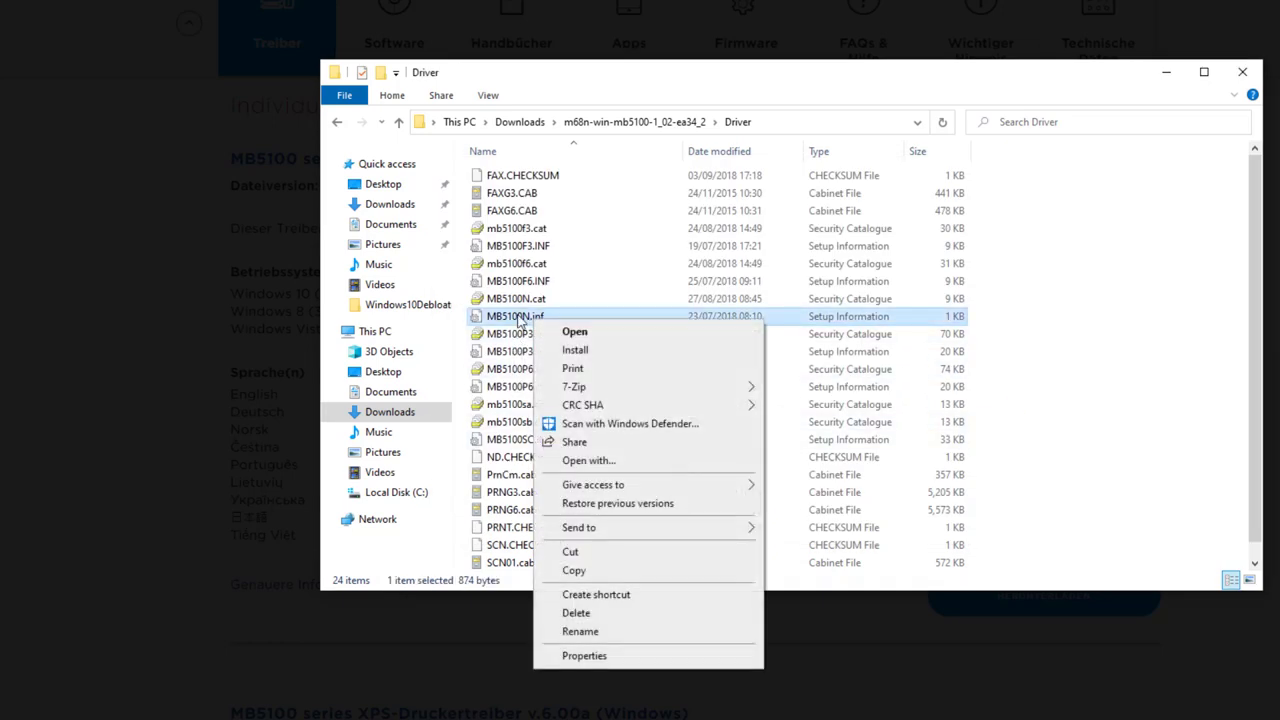
click(497, 318)
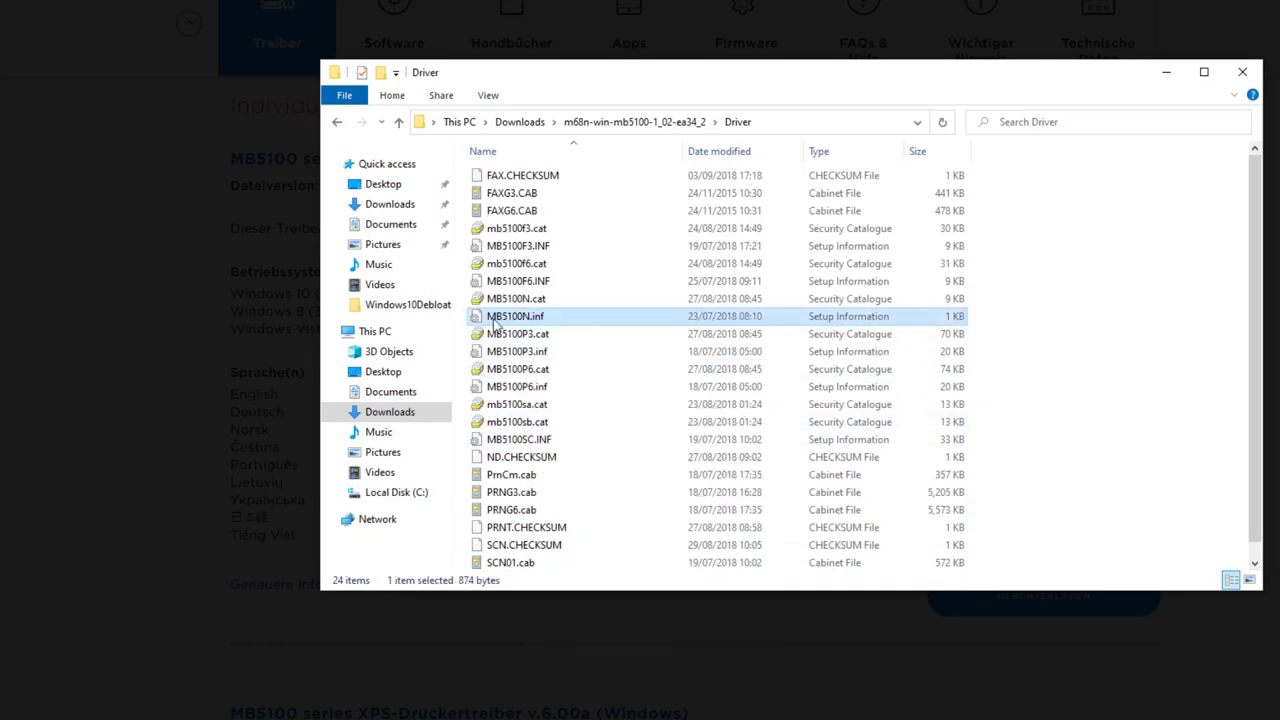
click(580, 352)
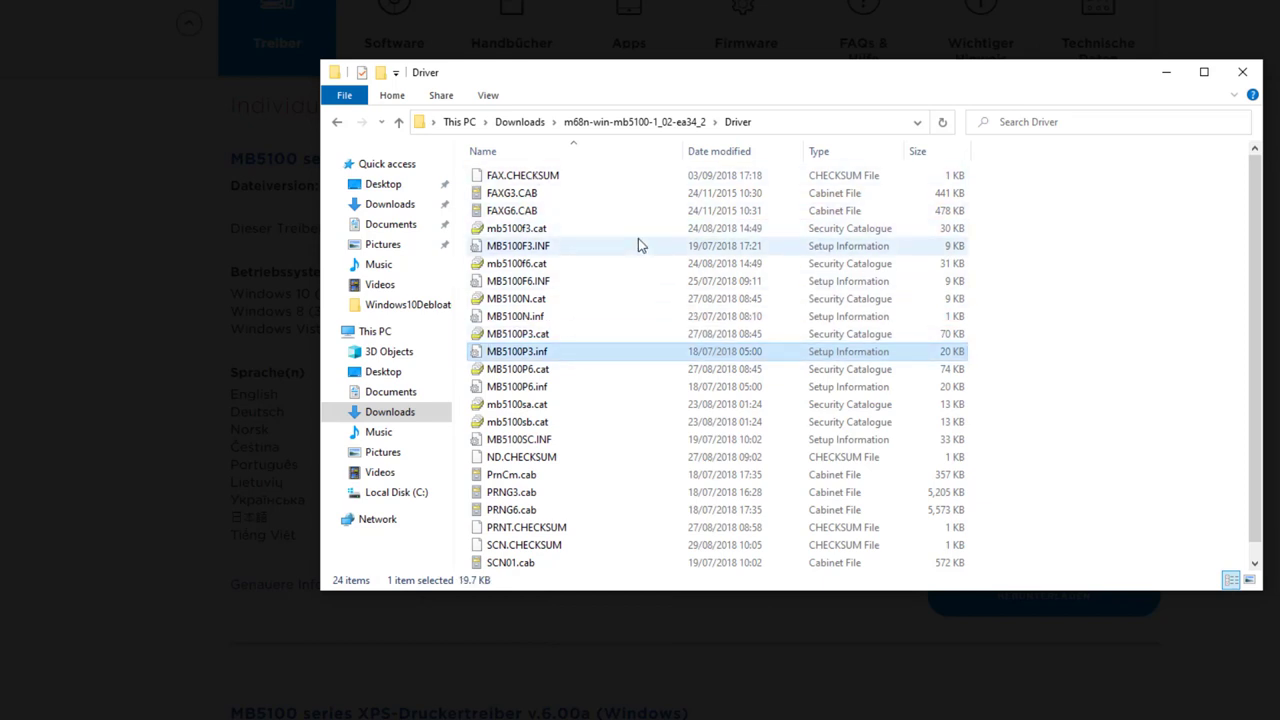
click(563, 247)
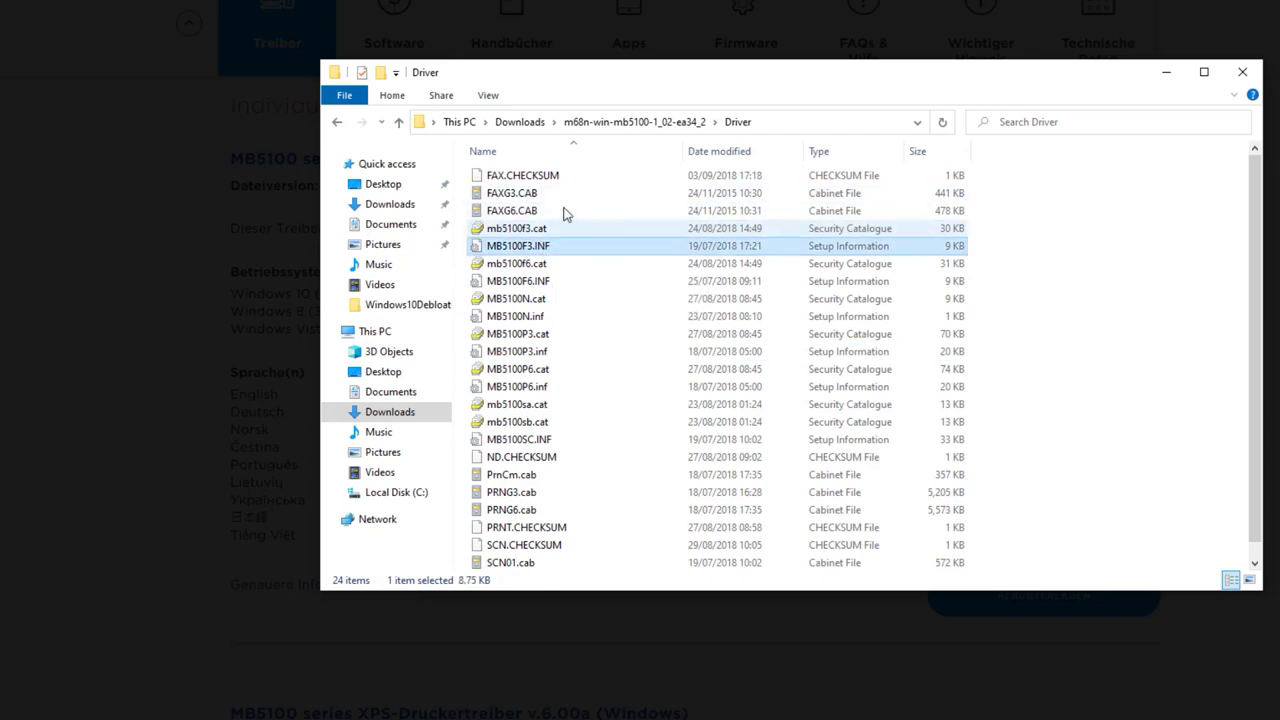
click(799, 122)
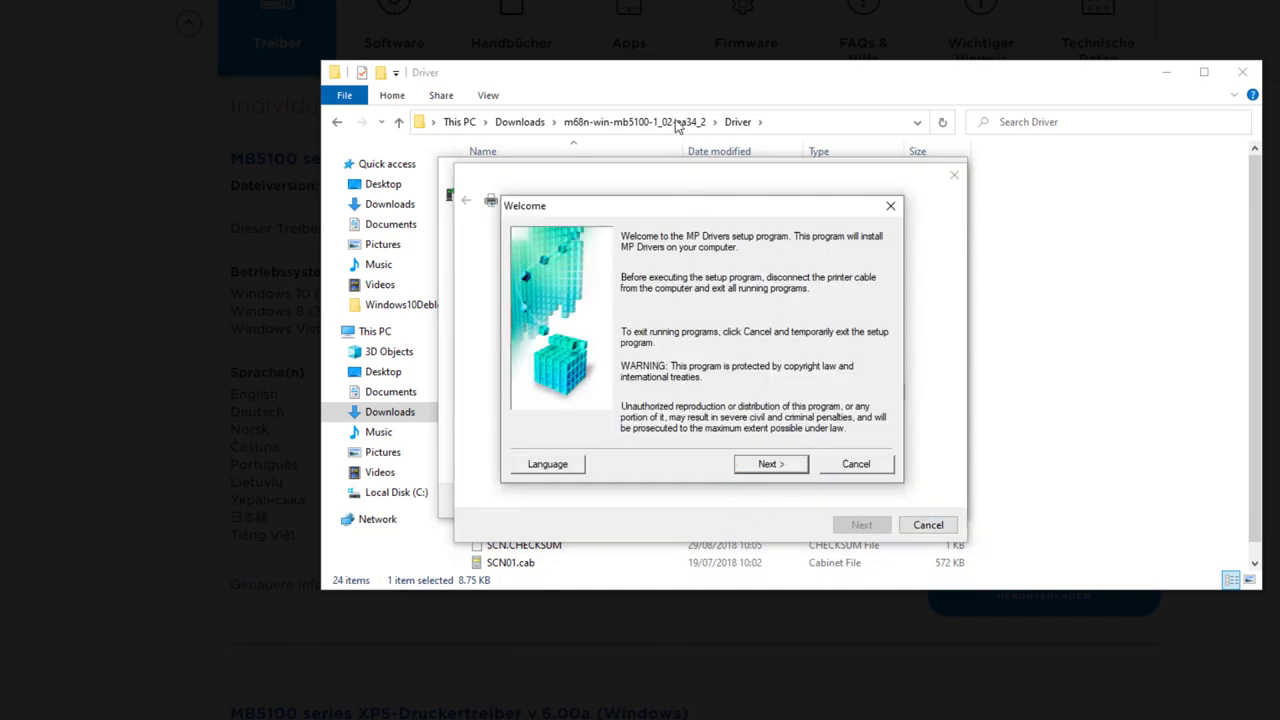
Step: Cancel the MP Drivers setup program, confirm the cancellation, and exit the installer
drag(727, 210, 798, 305)
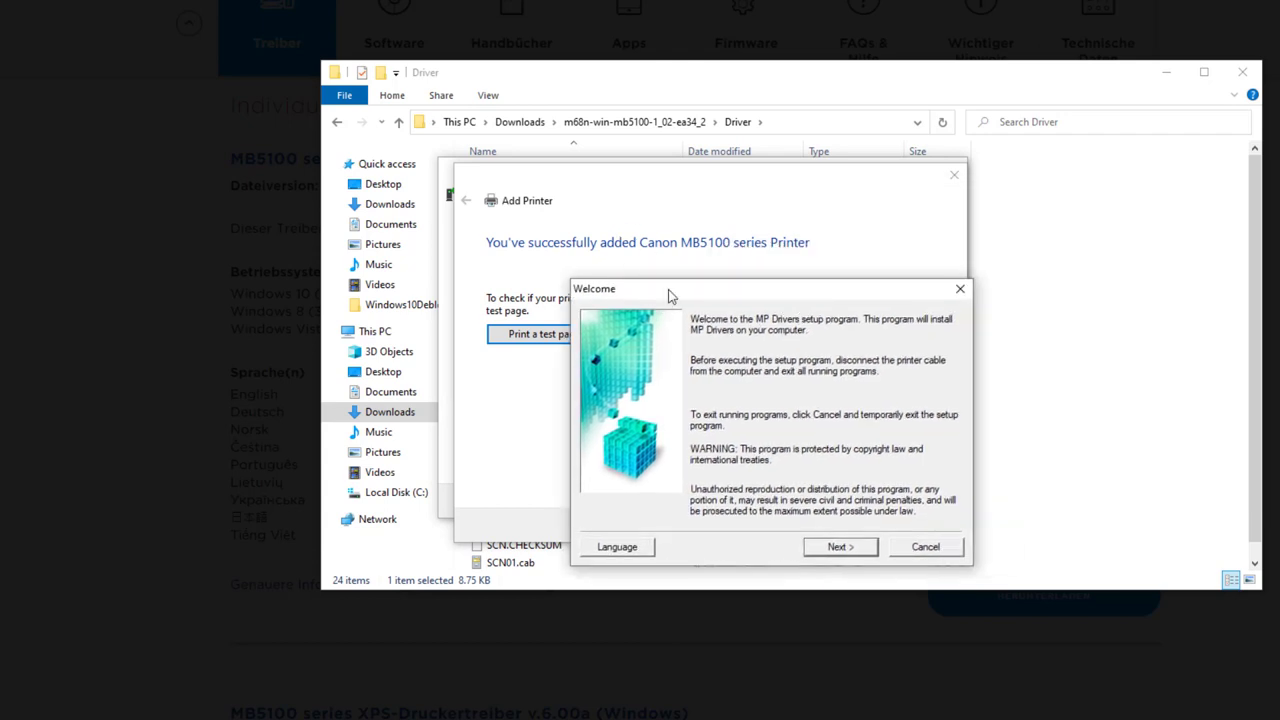
click(940, 552)
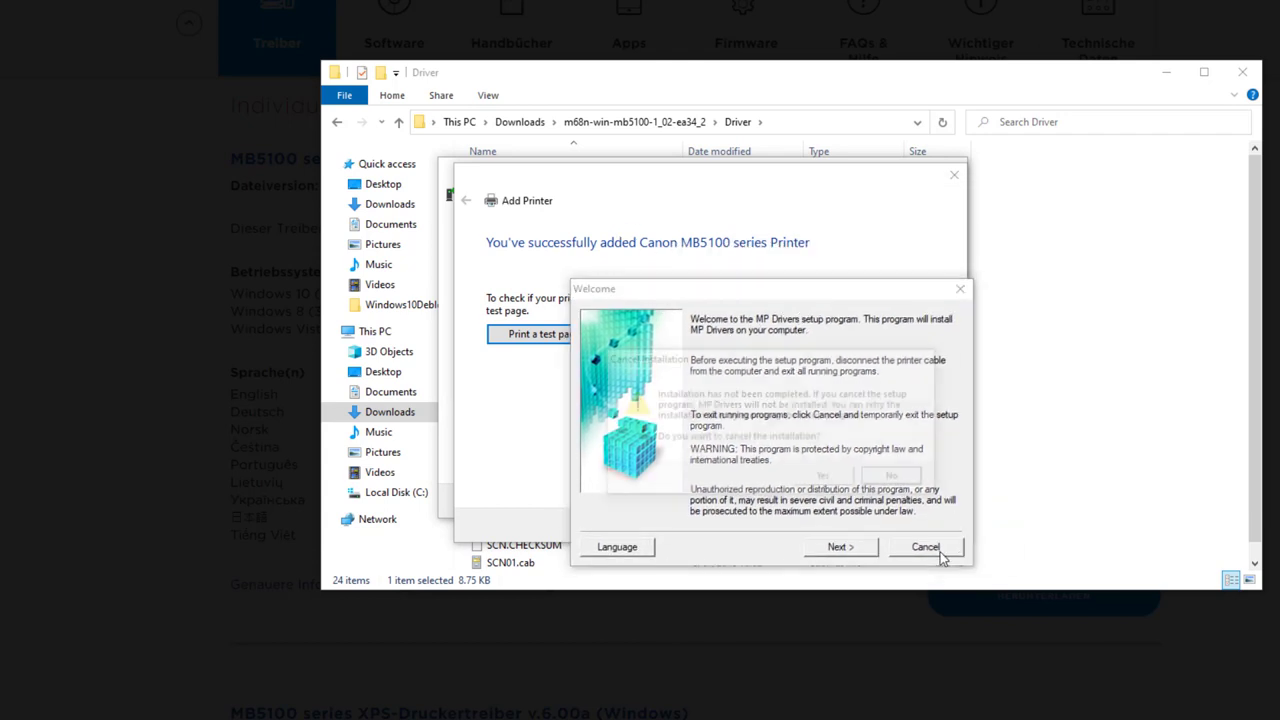
click(838, 483)
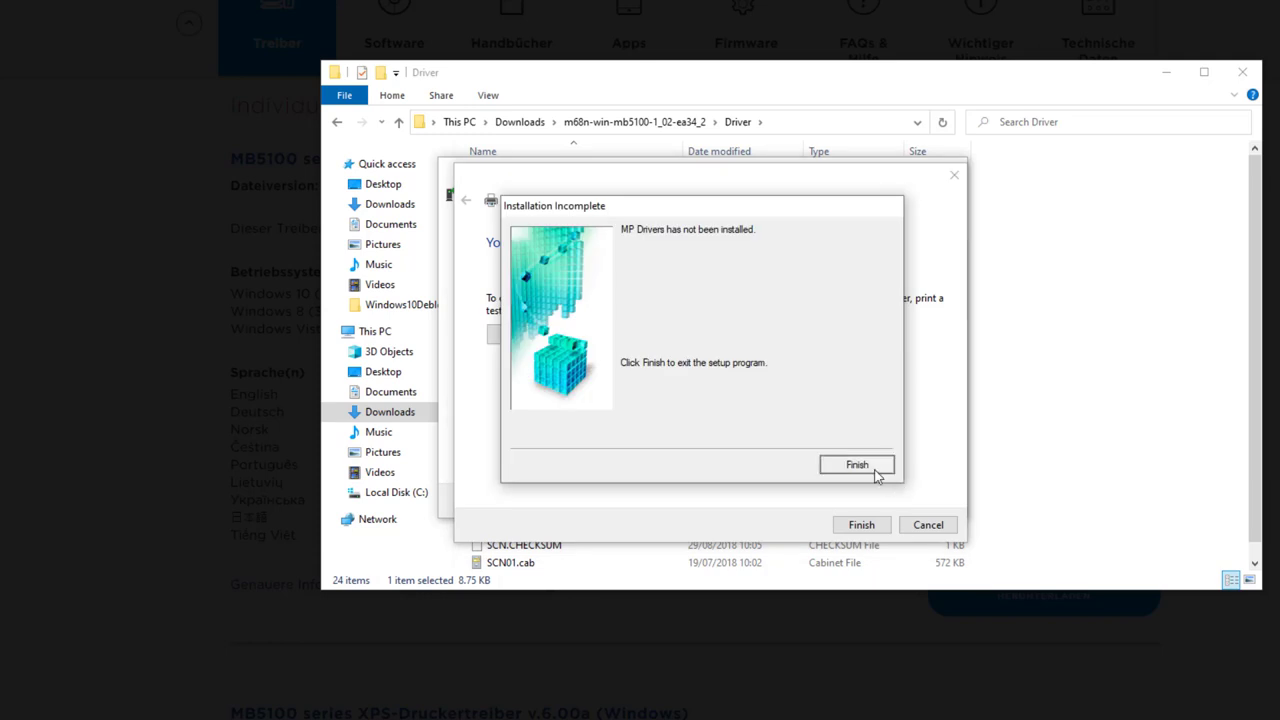
click(857, 466)
Step: Return to the Add Printer wizard, print a test page, and finish adding the Canon MB5100 series Printer
click(533, 121)
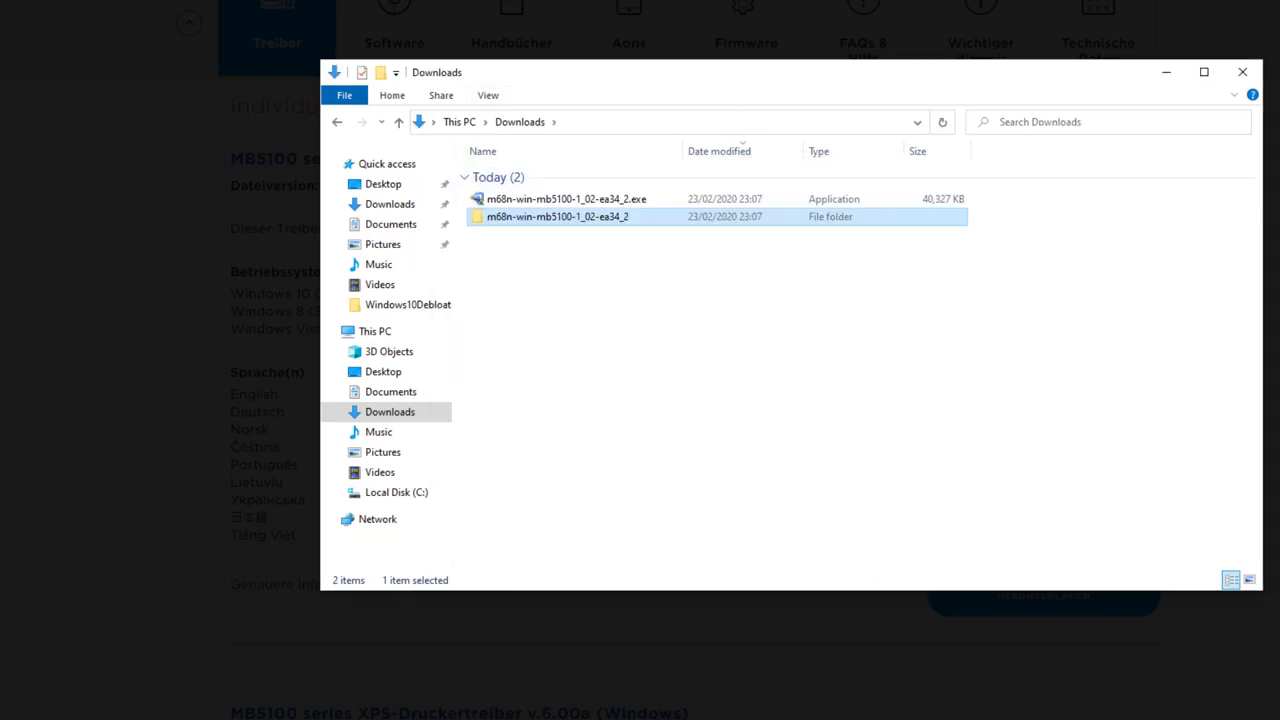
click(635, 690)
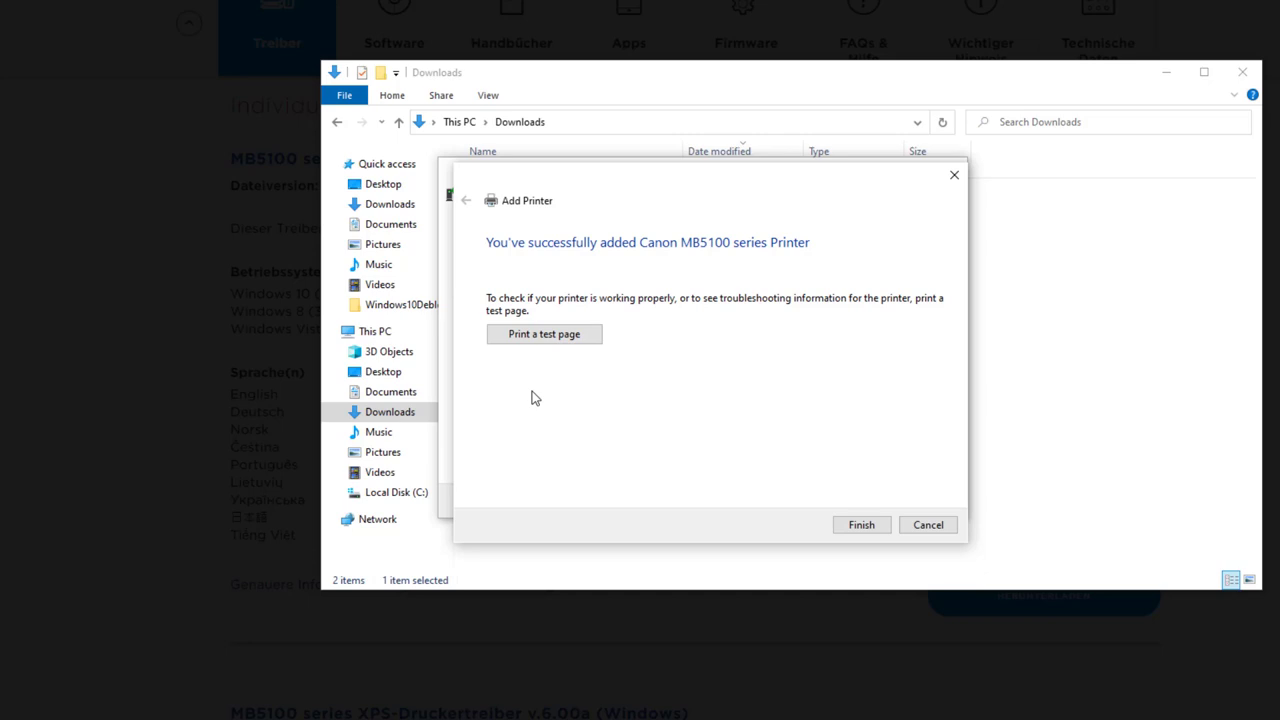
click(535, 342)
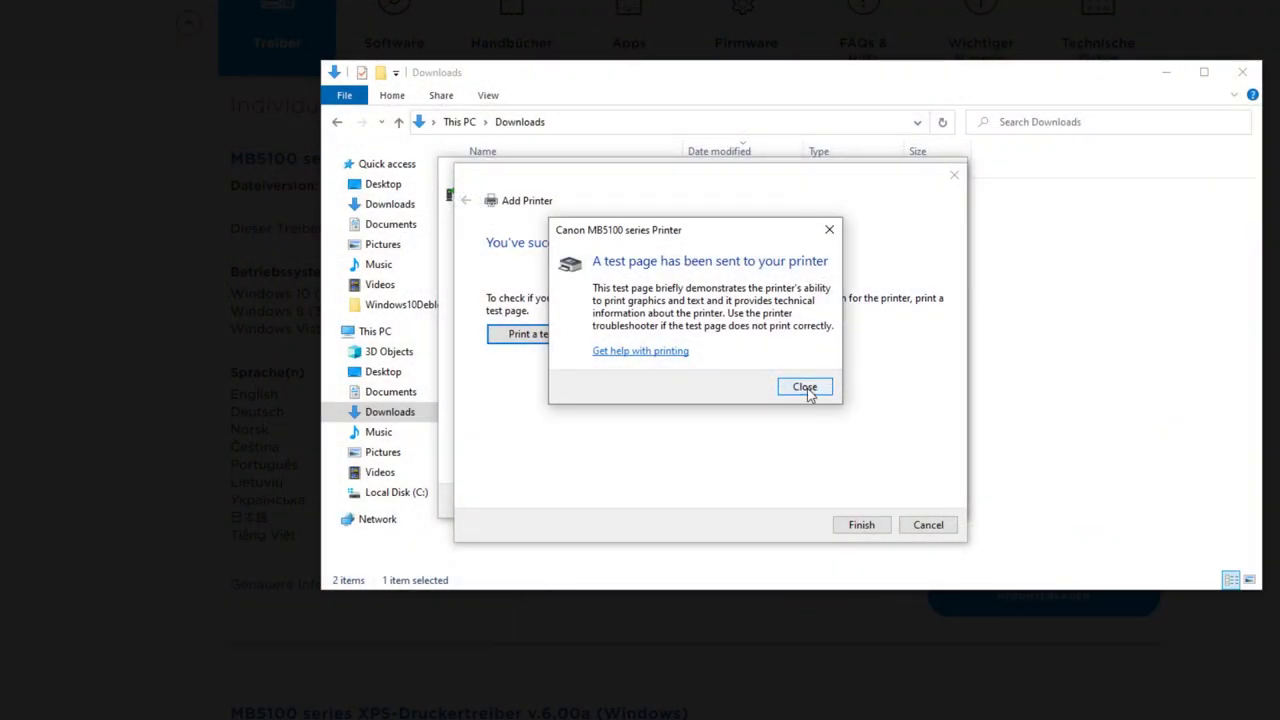
click(806, 388)
click(873, 533)
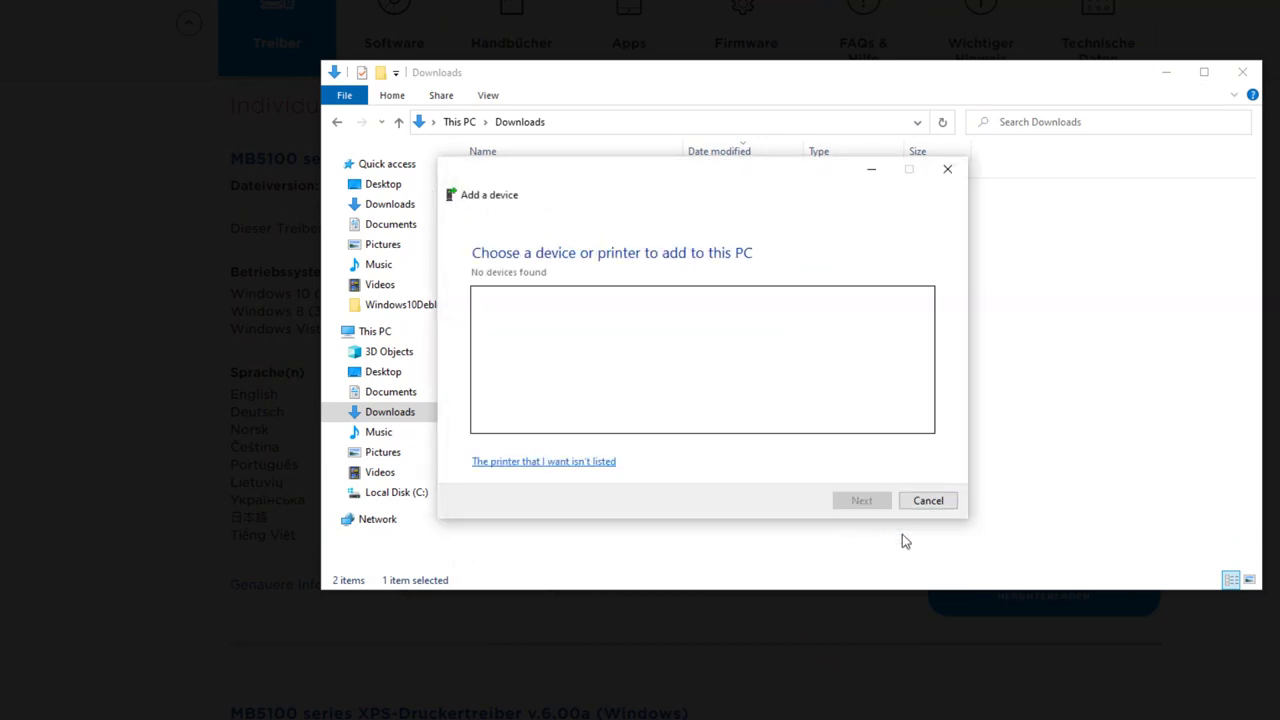
click(896, 421)
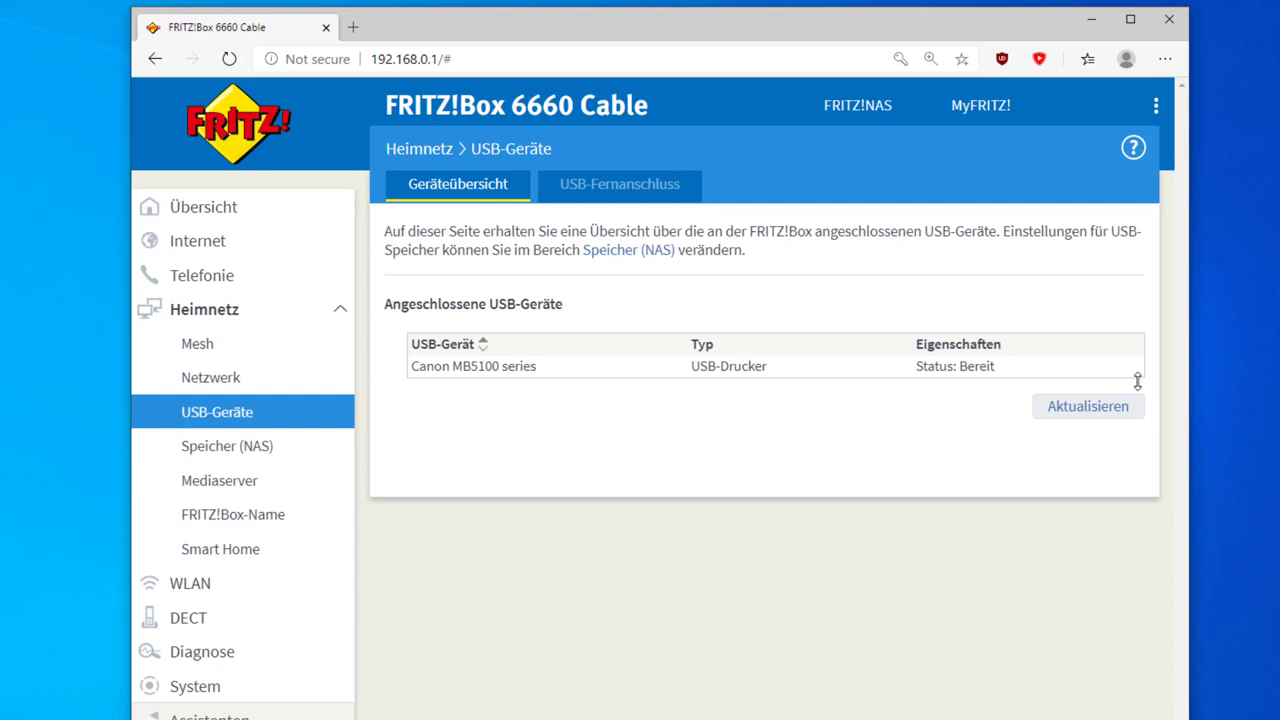
Step: Activate USB-Fernanschluss for the Drucker device type on the FRITZ!Box page for USB devices and apply the settings
click(640, 193)
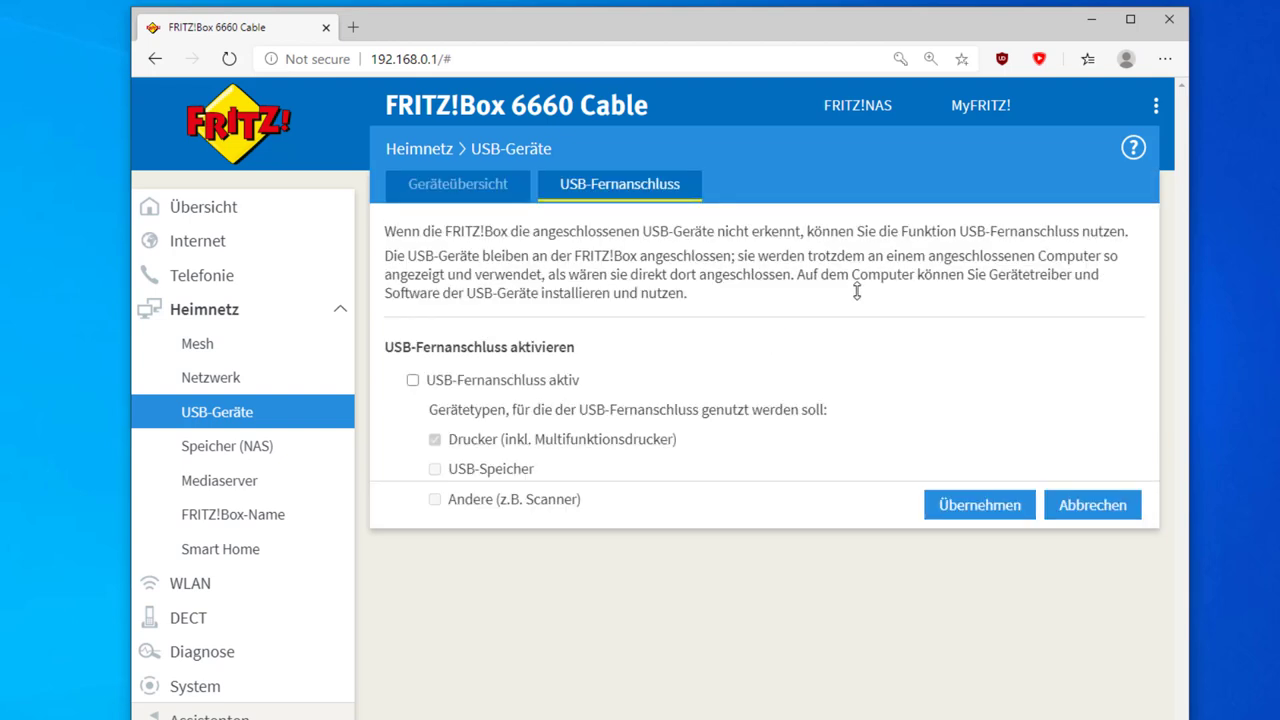
click(412, 380)
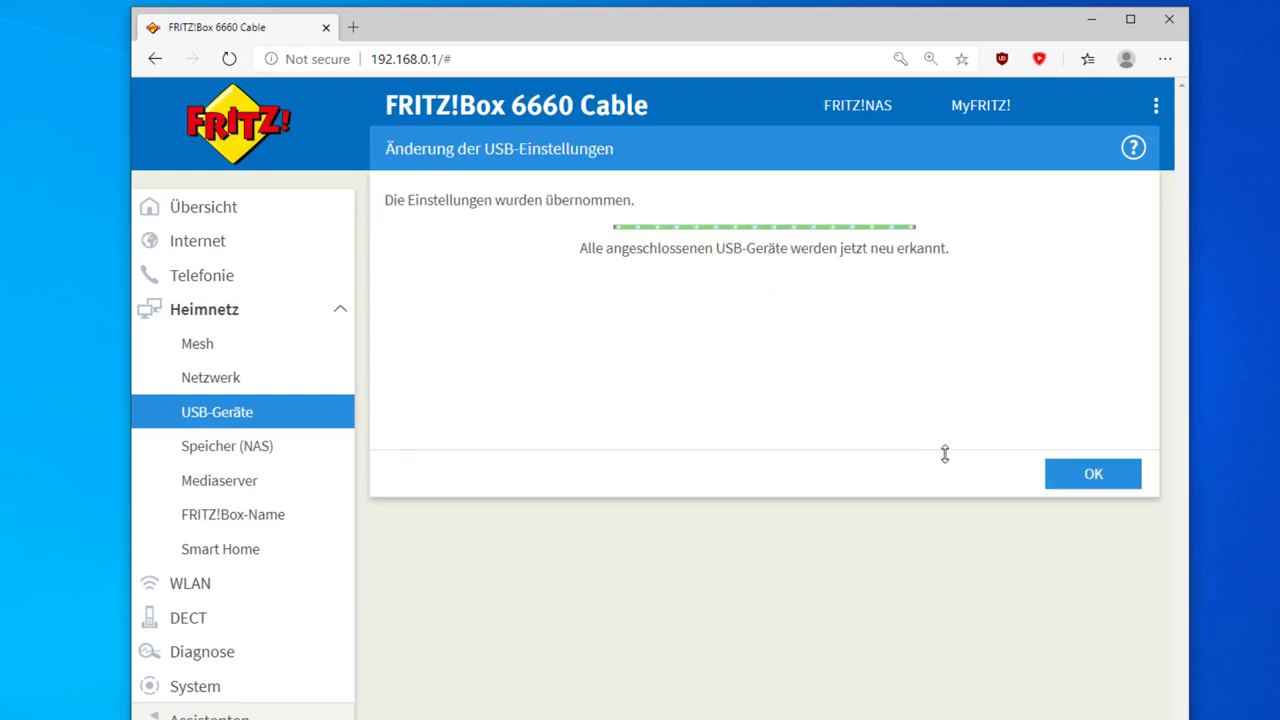
click(1072, 474)
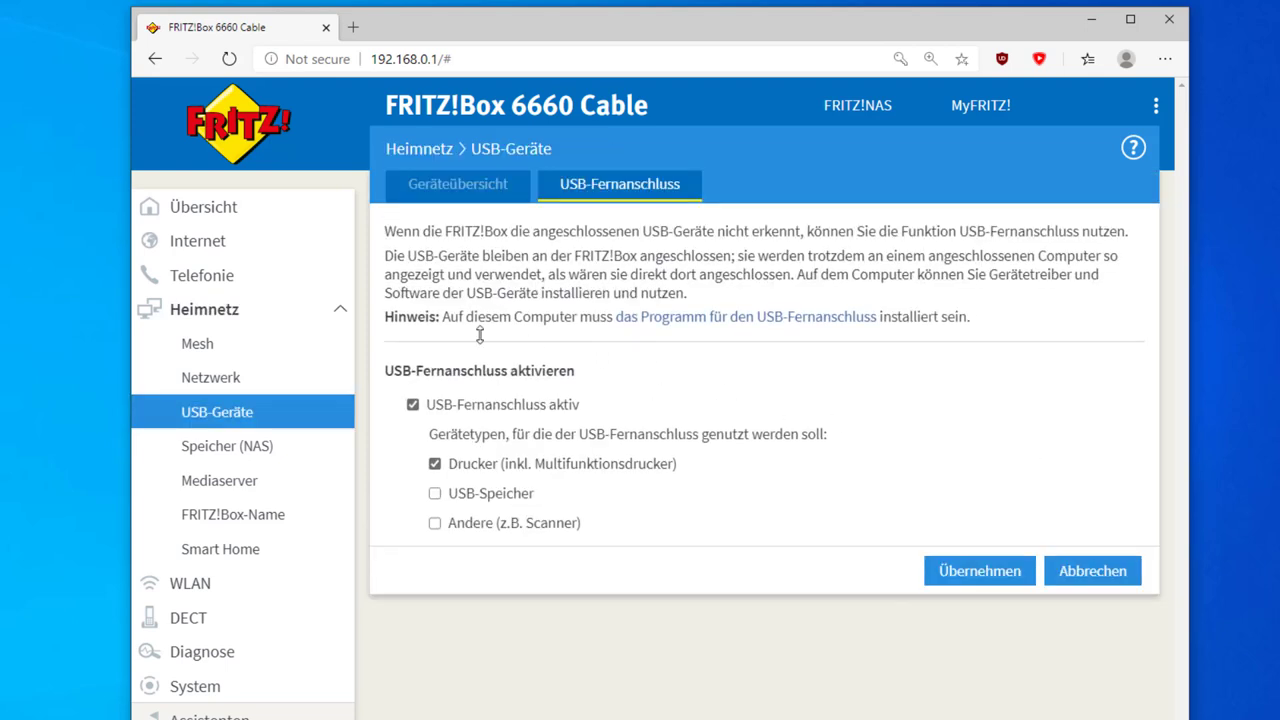
Step: Read the note about the required program and download the FRITZ!Box USB-Fernanschluss program through its link
drag(388, 318, 890, 318)
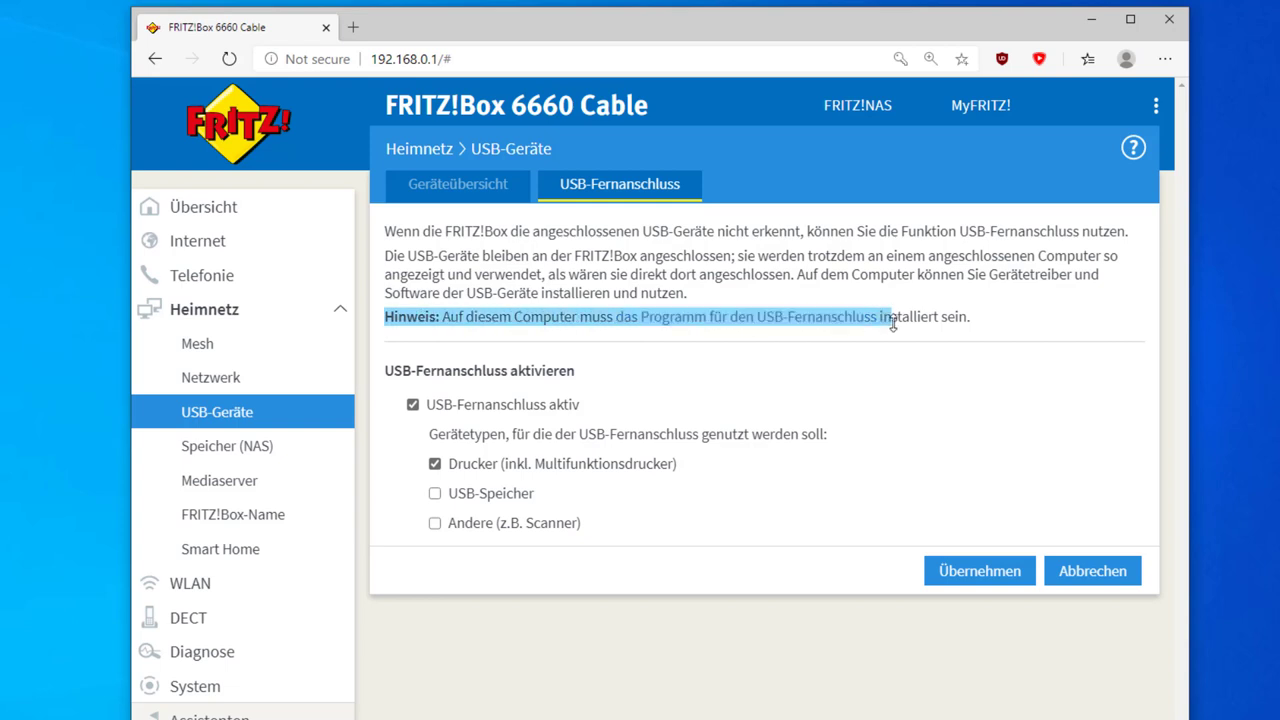
click(873, 387)
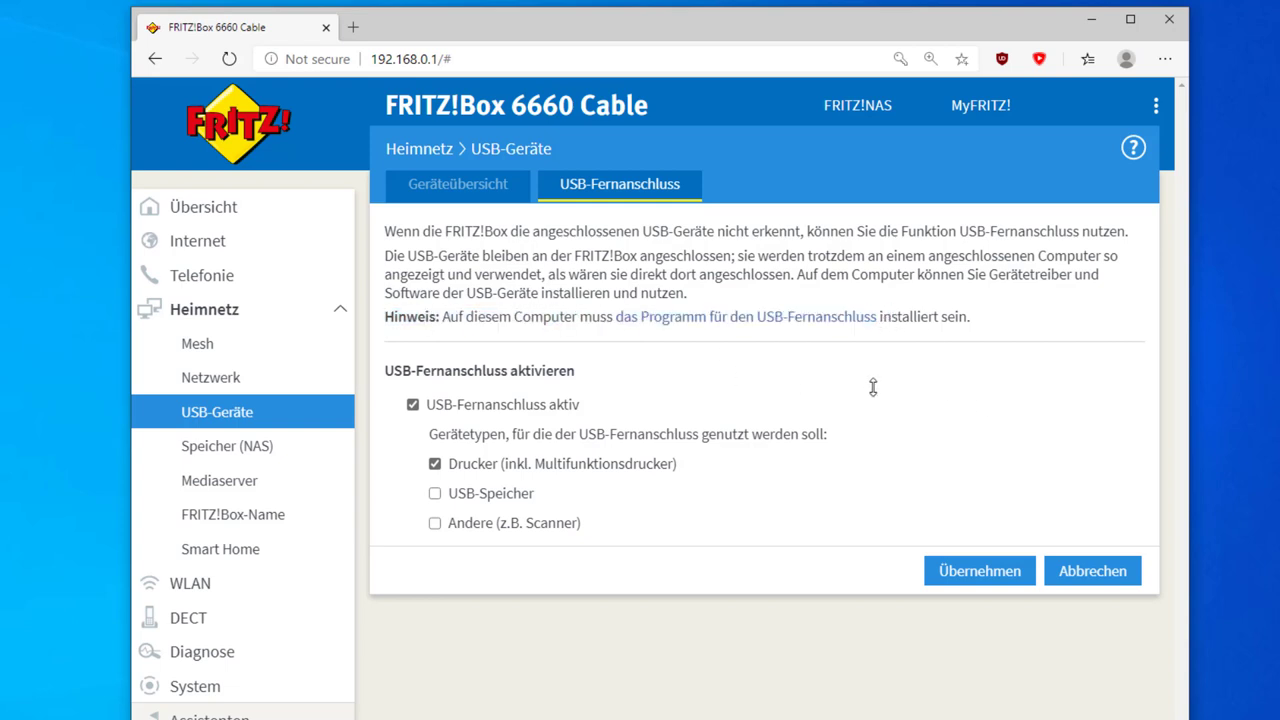
click(771, 320)
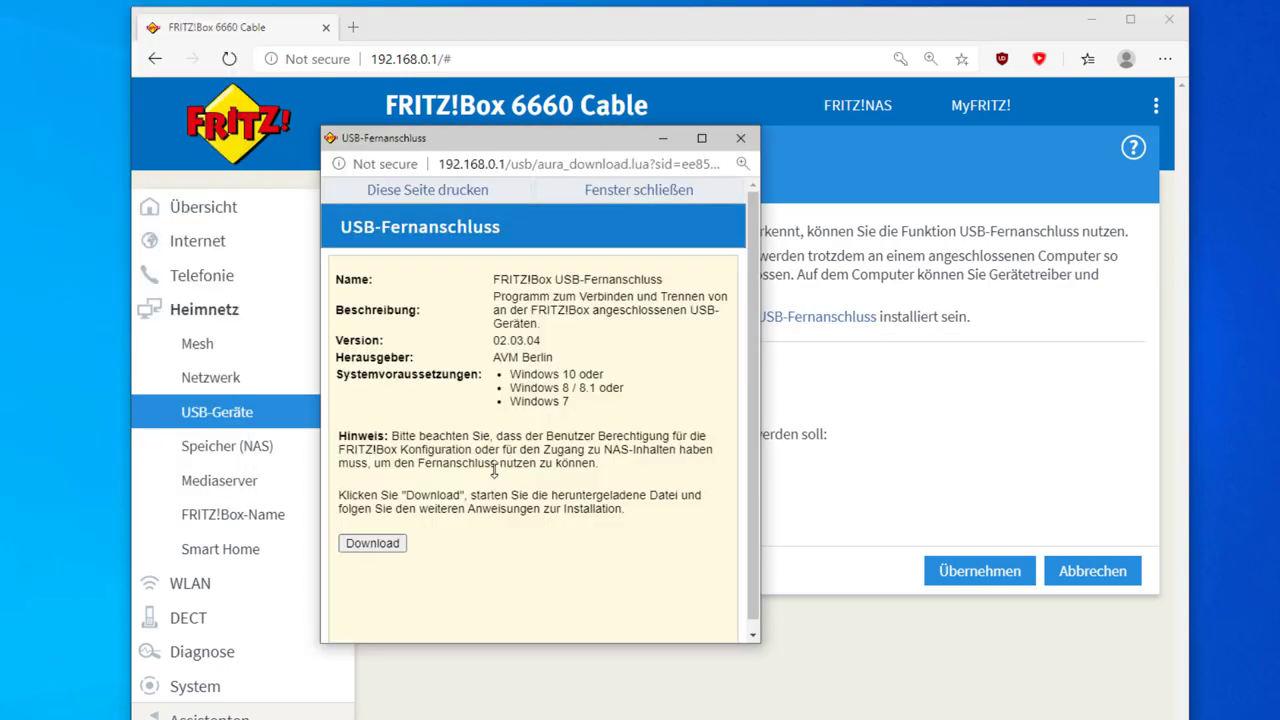
click(381, 543)
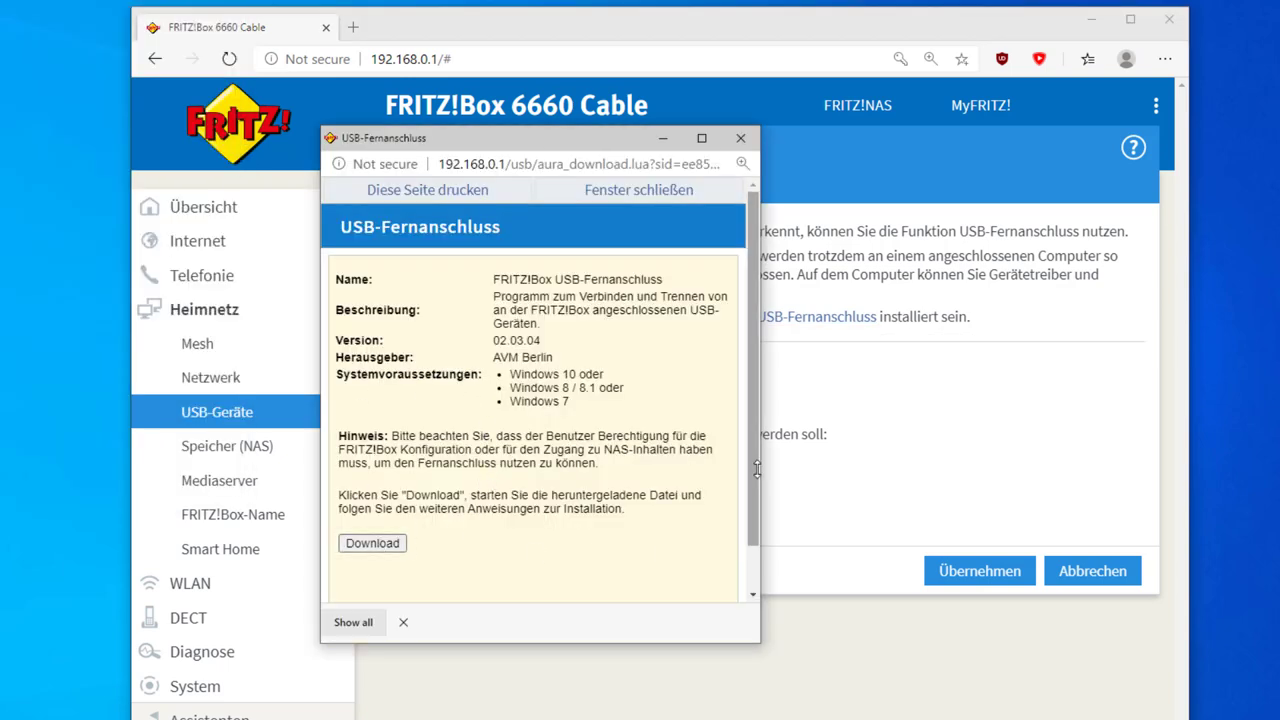
Step: Keep the downloaded FRITZ!Box USB-Fernanschluss application file, open it, and confirm installing it from the unverified publisher
drag(1031, 476, 1144, 471)
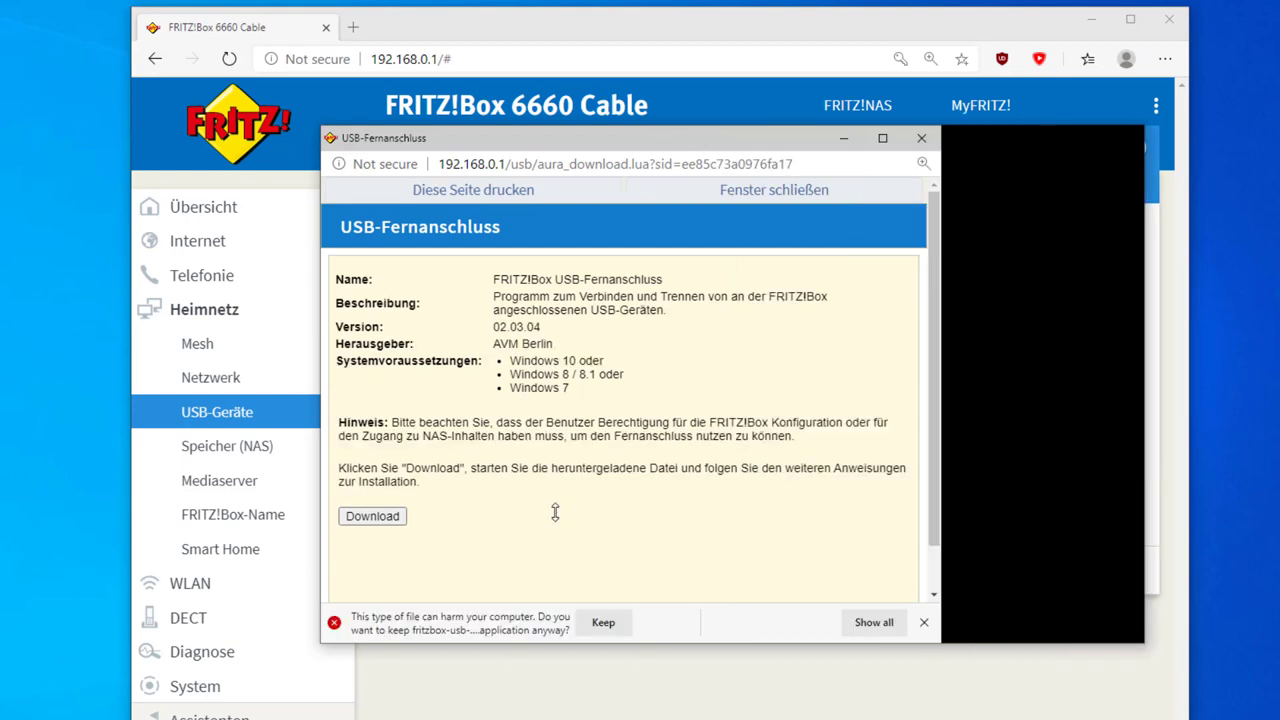
click(600, 619)
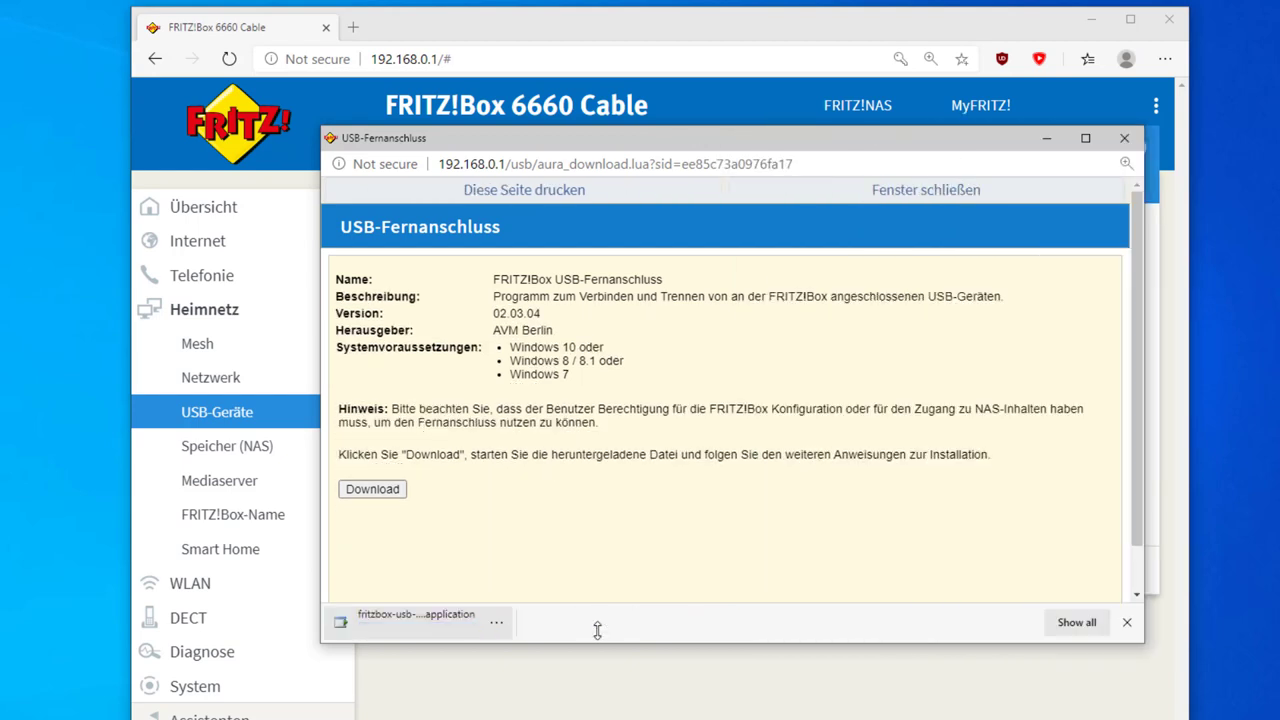
click(378, 629)
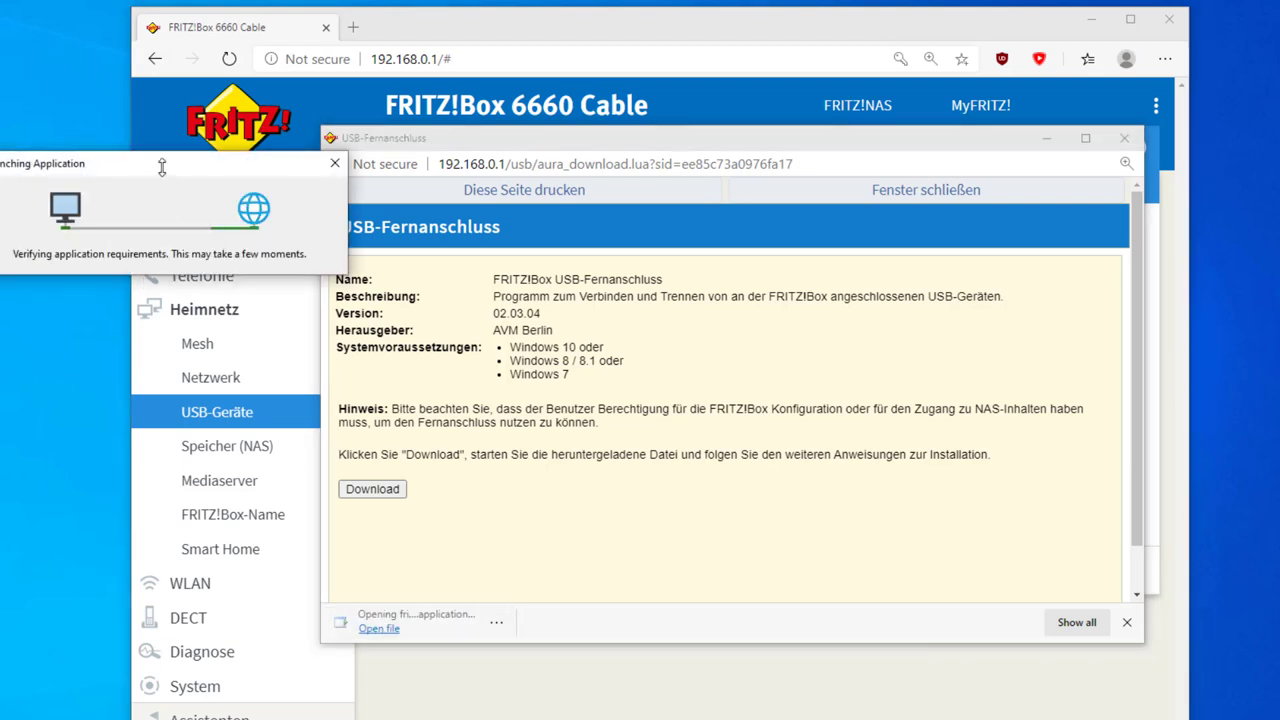
drag(163, 163, 500, 244)
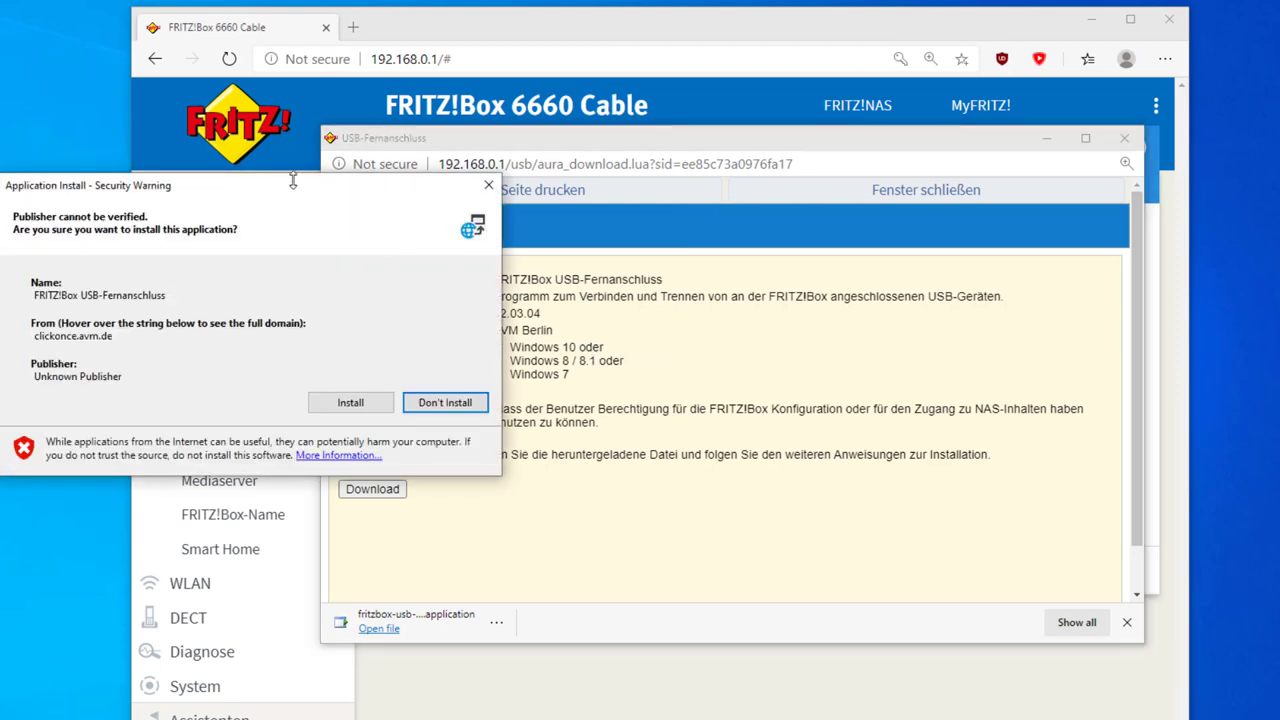
drag(293, 183, 471, 221)
click(550, 442)
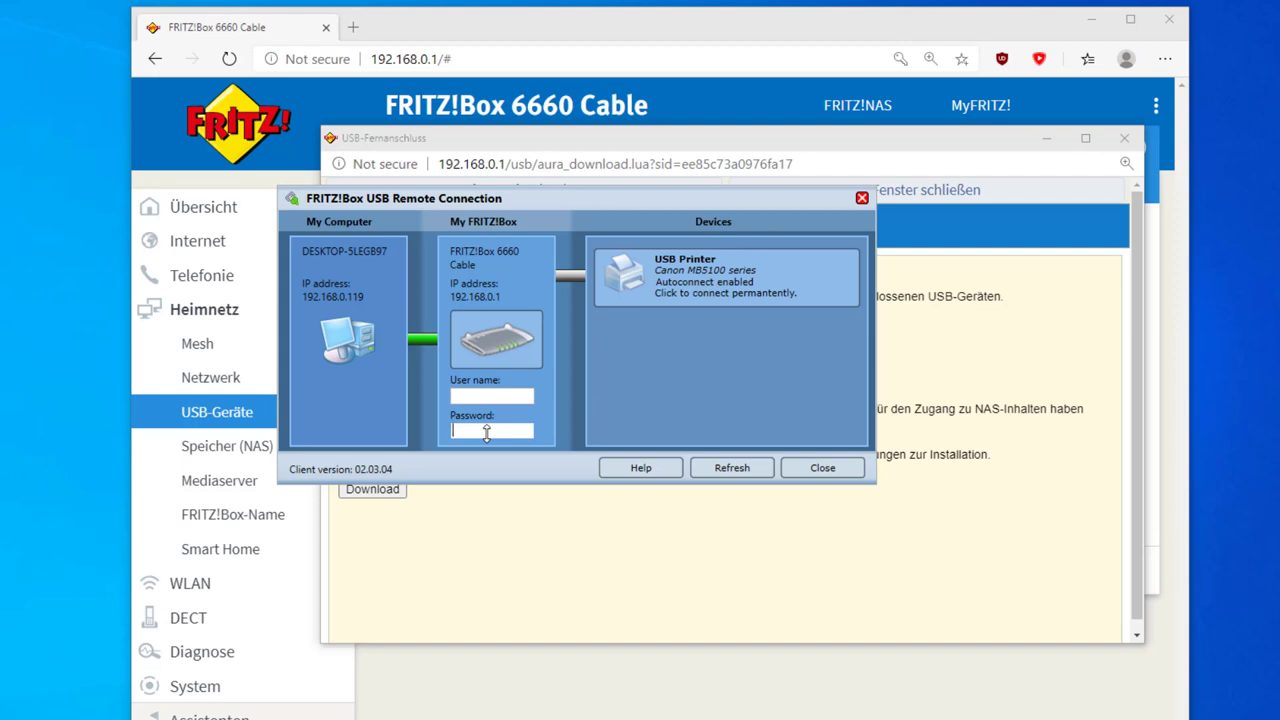
Step: Try to connect the Canon MB5100 series USB printer without entering a password, and dismiss the note
click(678, 290)
click(678, 283)
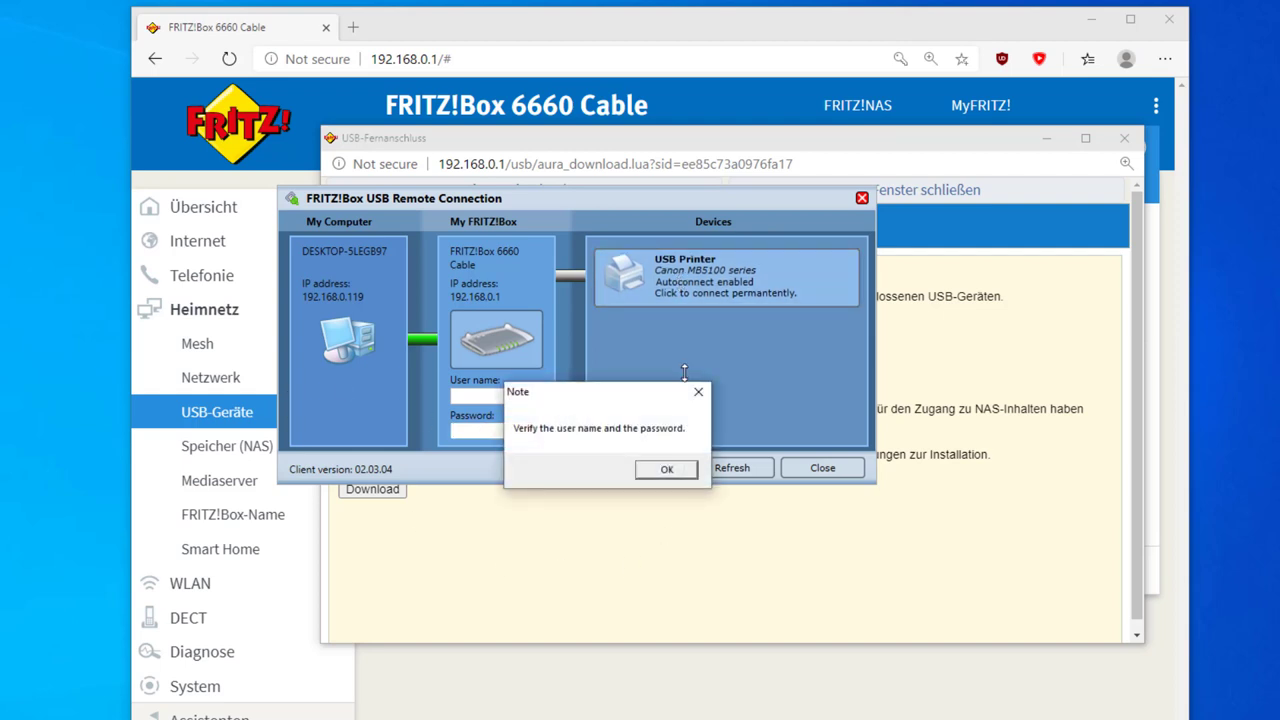
click(658, 471)
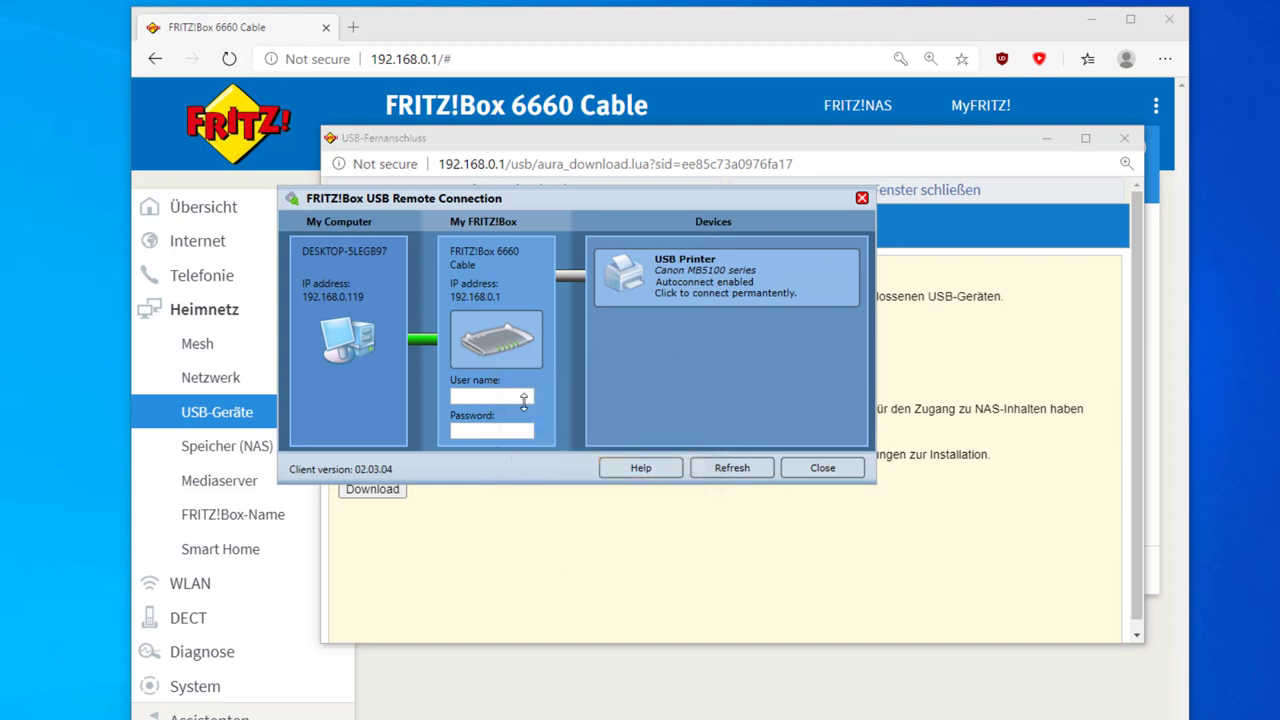
Step: Paste the FRITZ!Box password, connect the Canon MB5100 series USB printer permanently, and stop and reconnect it once
click(502, 432)
key(ctrl+v)
click(745, 279)
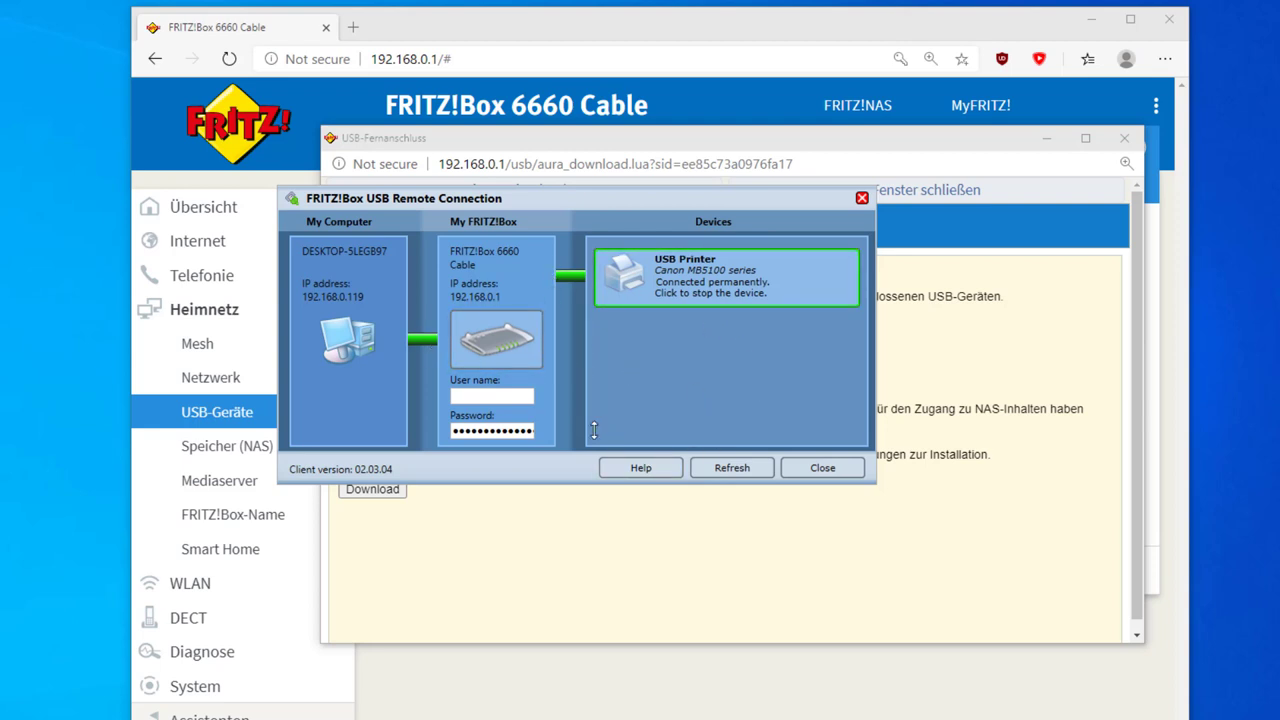
click(707, 300)
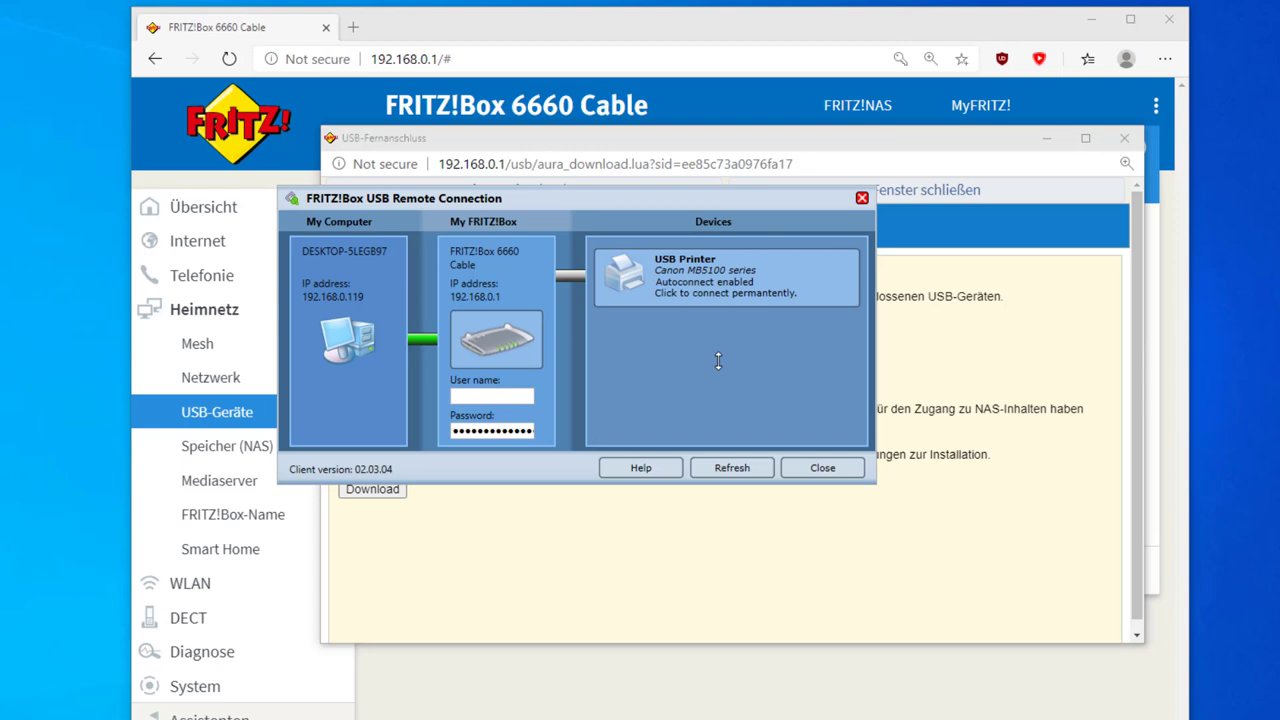
click(749, 295)
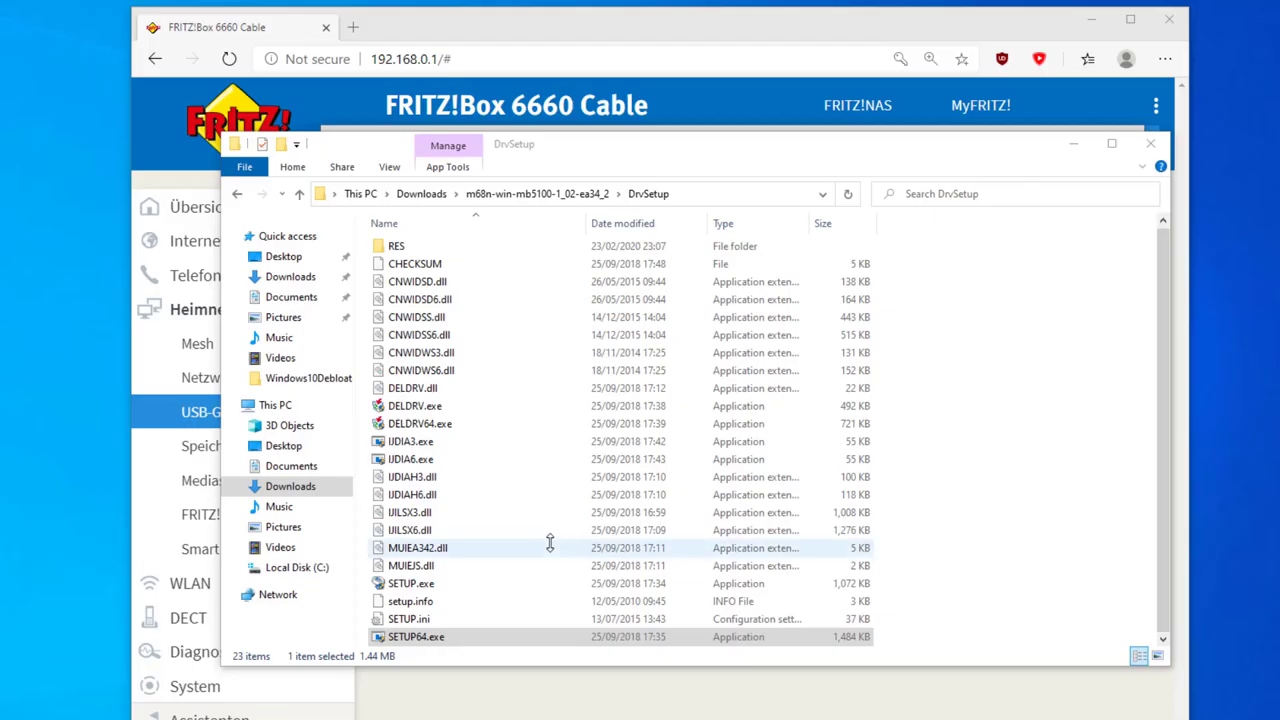
Step: In the Canon driver setup, choose USA, Canada, Latin America as place of residence and the connection method Use the printer via USB
click(670, 539)
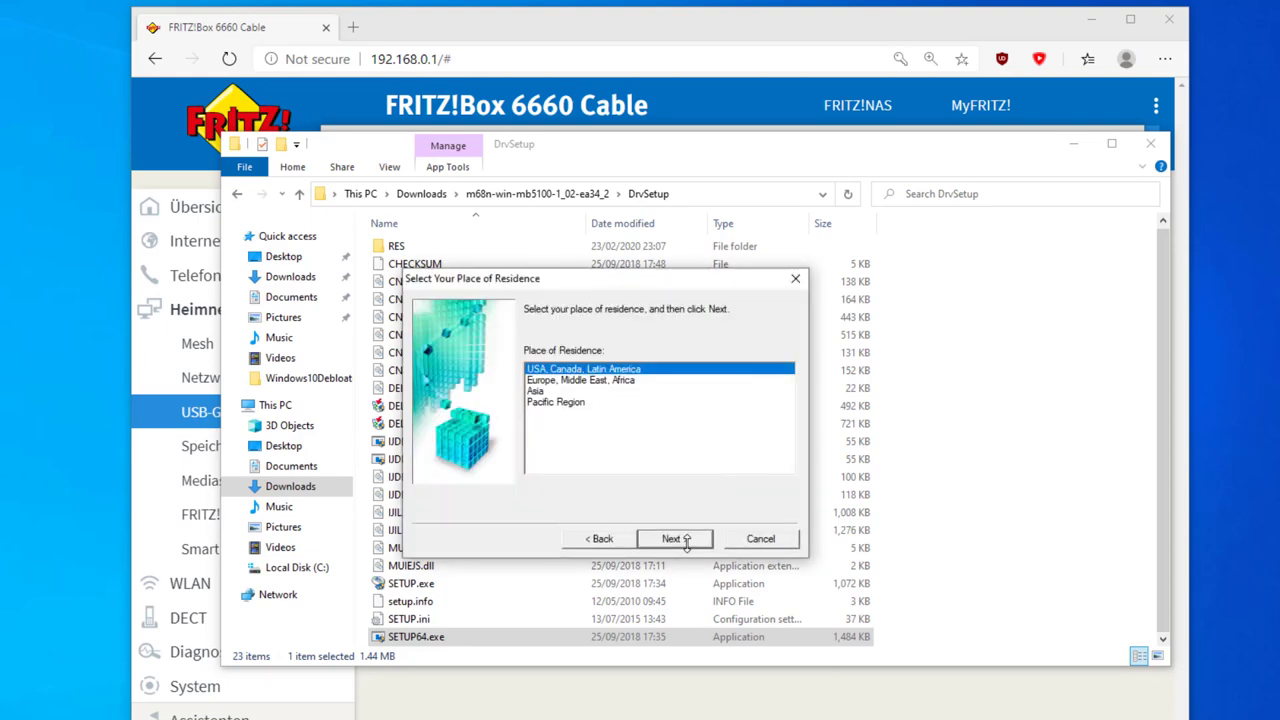
double_click(612, 370)
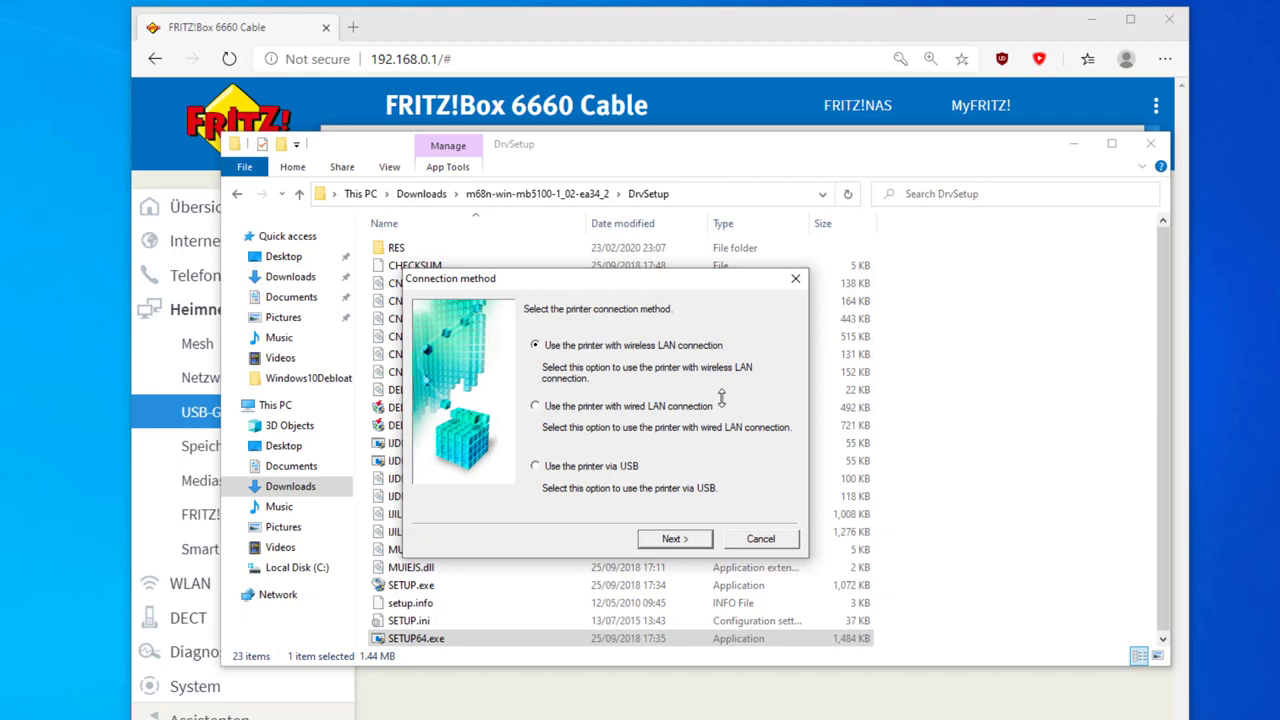
click(632, 467)
click(684, 539)
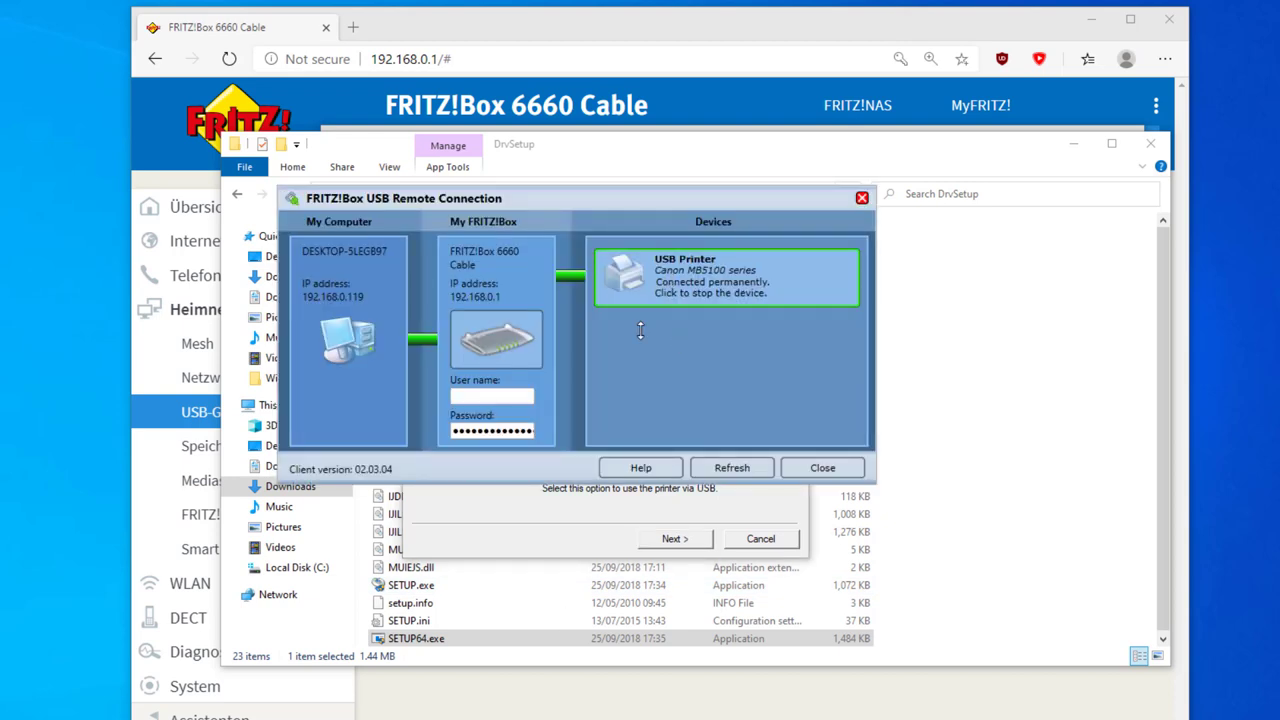
click(674, 536)
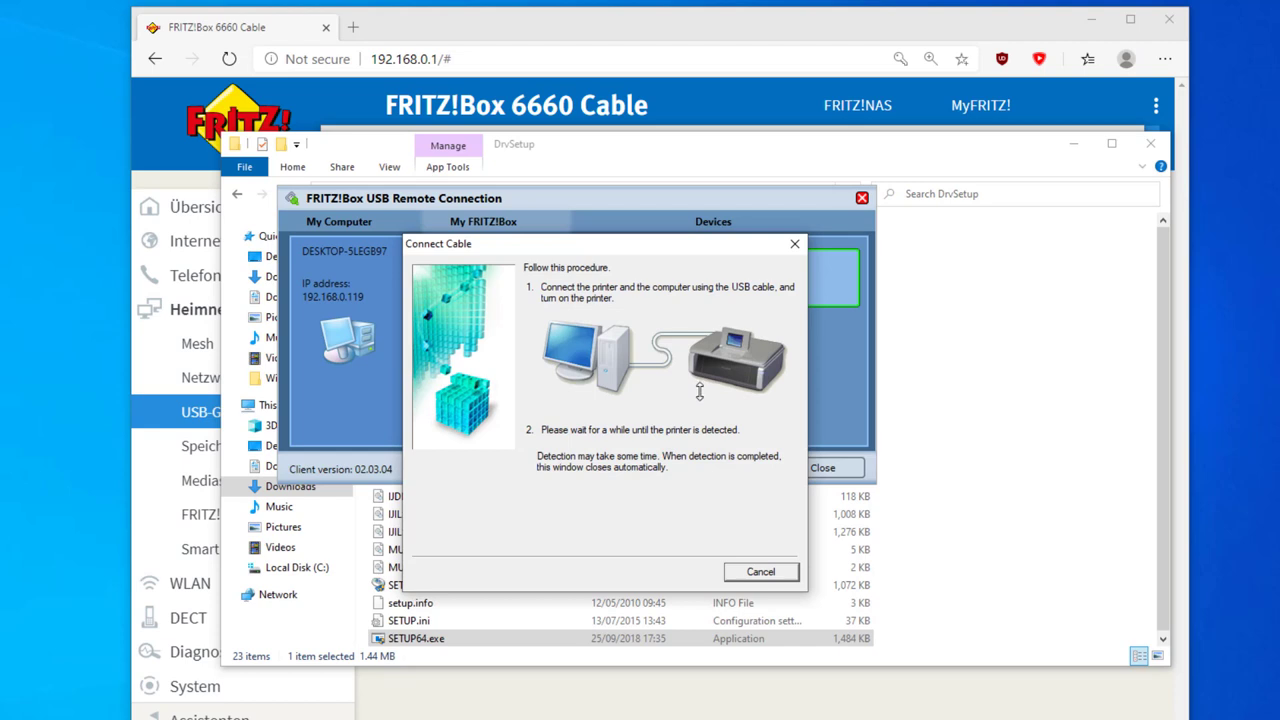
Step: Return to FRITZ!Box USB Remote Connection and reconnect the Canon USB printer for detection by the driver setup
click(835, 375)
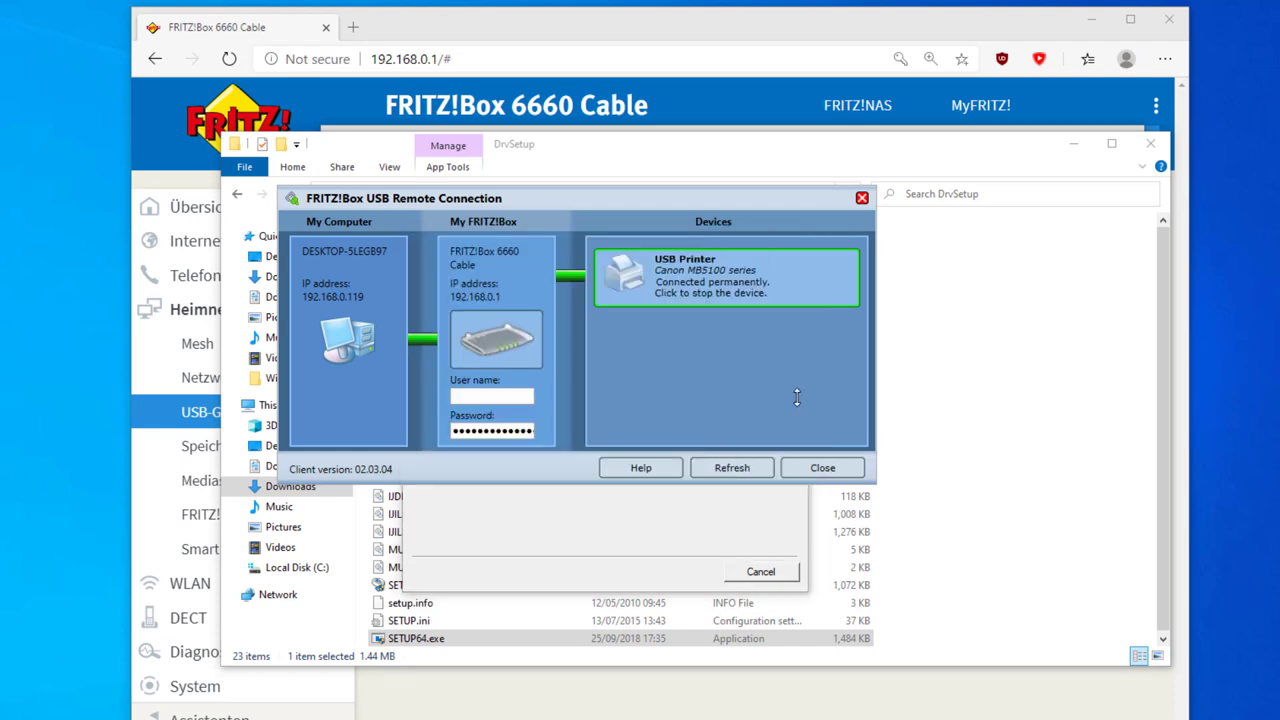
click(732, 283)
click(538, 534)
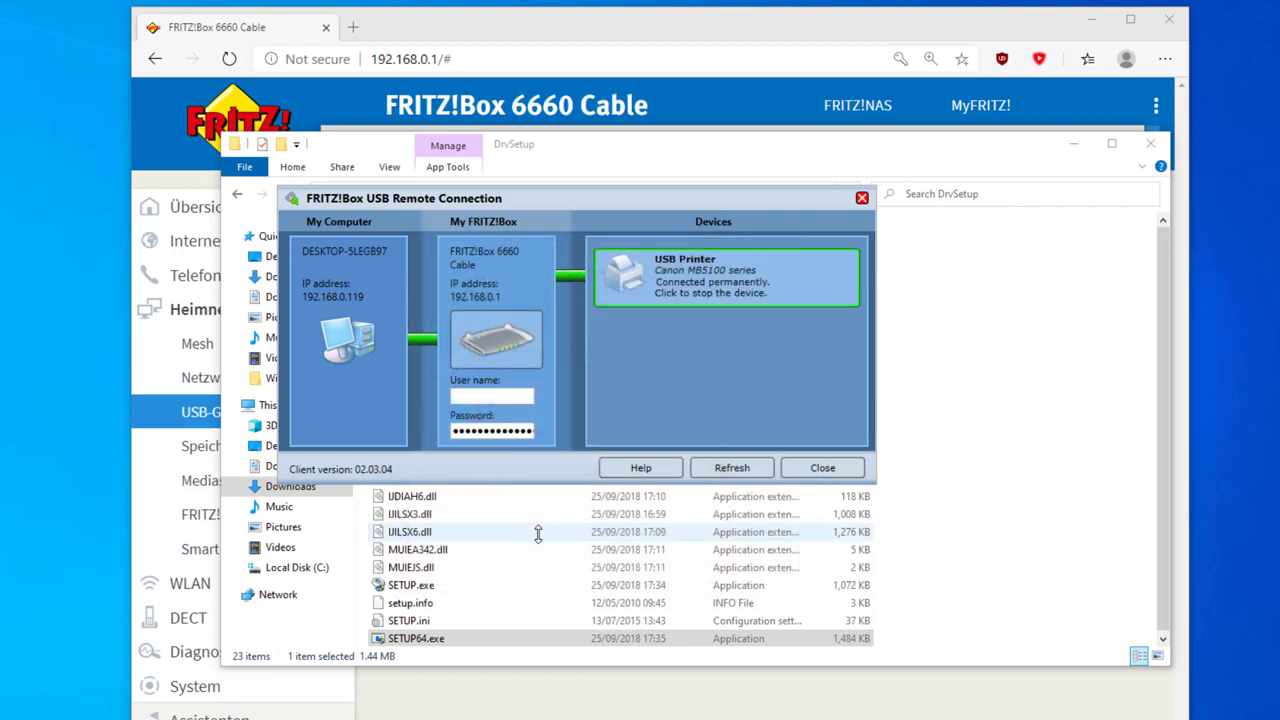
Step: Scan a document in Canon IJ Scan Utility with Canon MB5100 series as the product, and close the Documents folder holding the scan
click(705, 538)
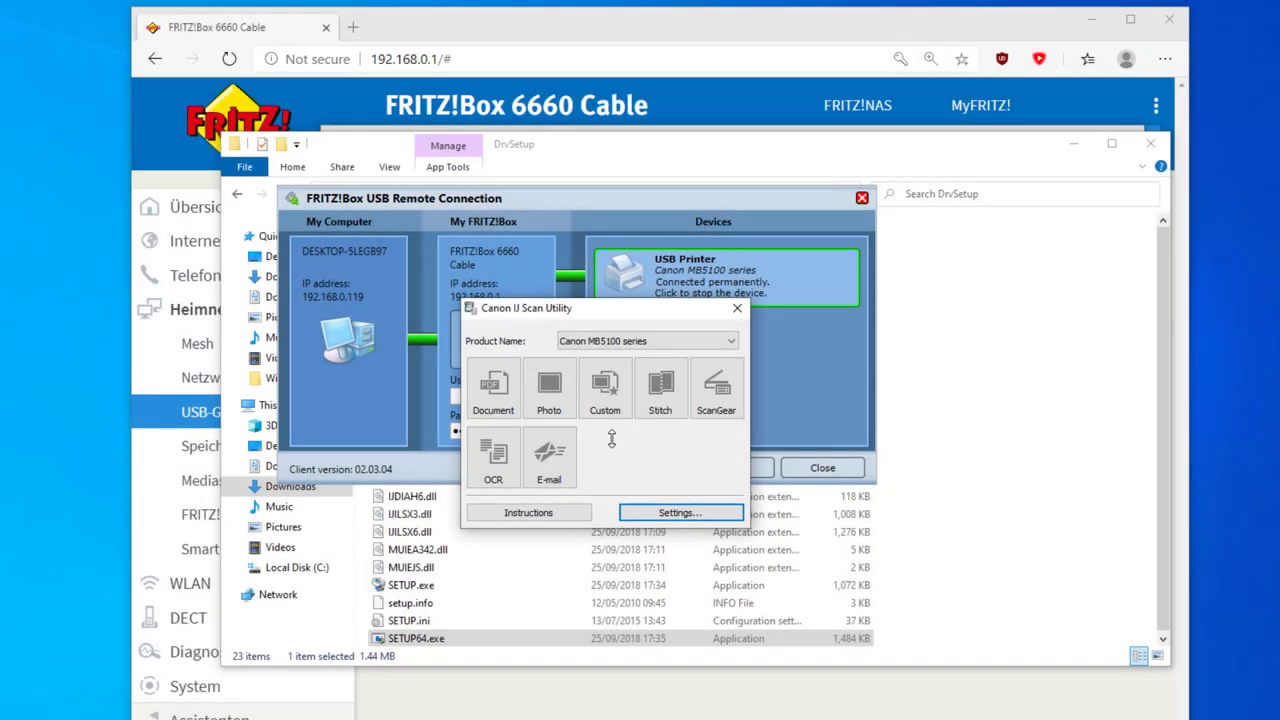
click(647, 337)
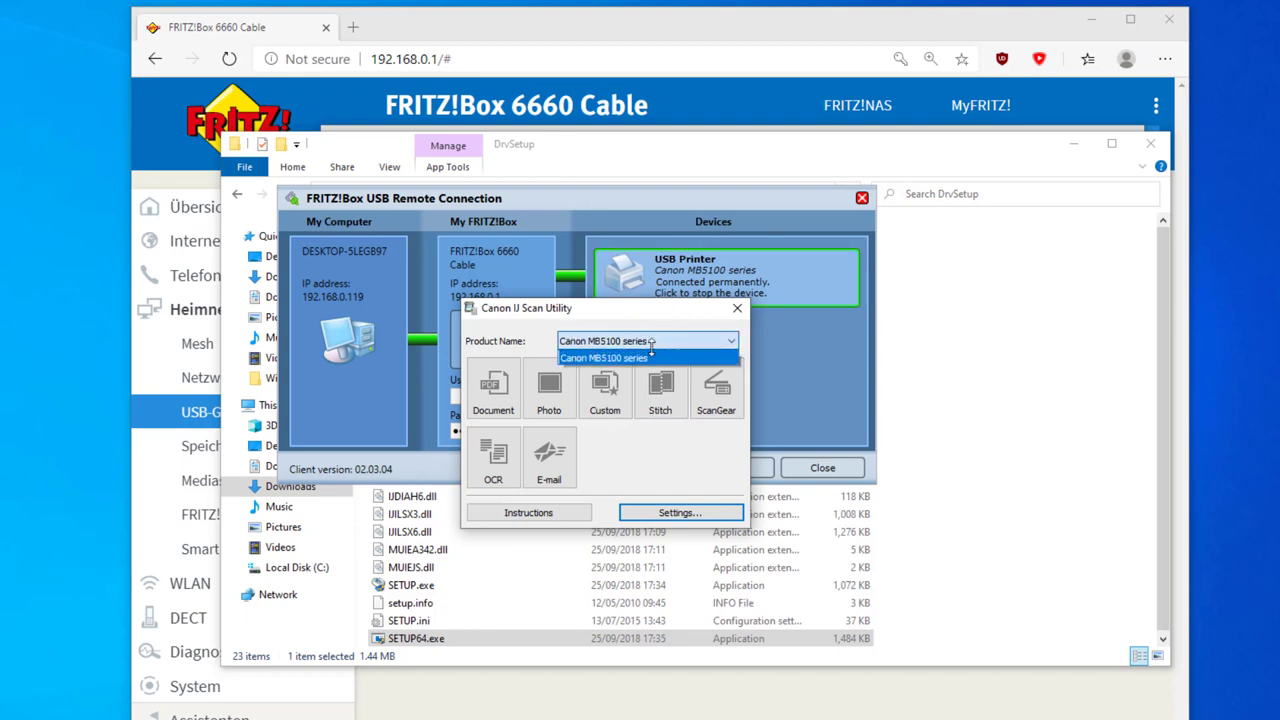
click(651, 350)
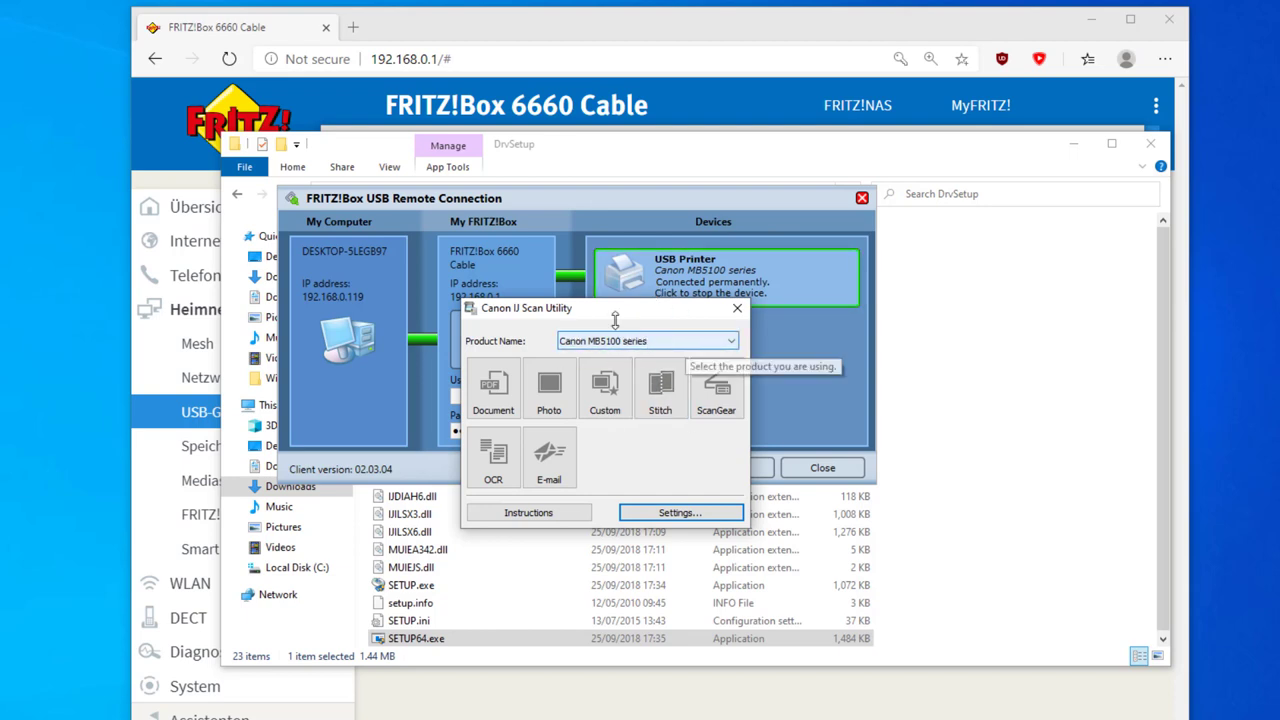
click(493, 388)
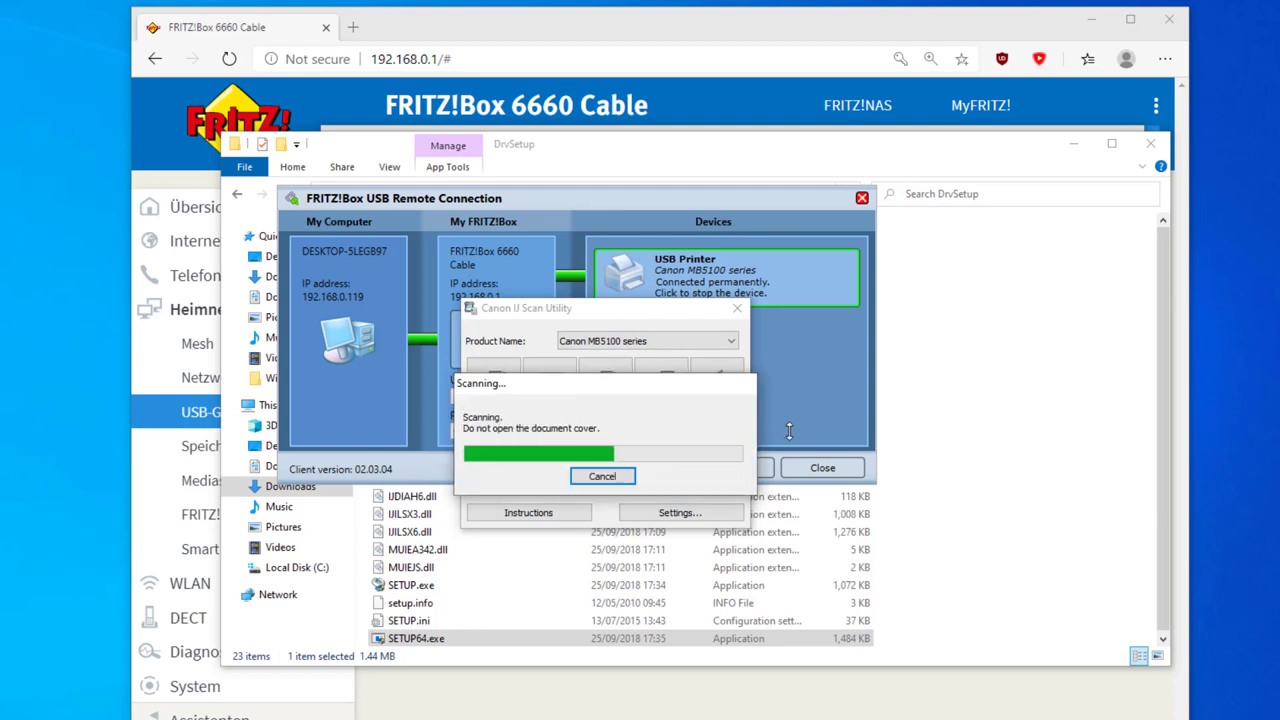
click(642, 456)
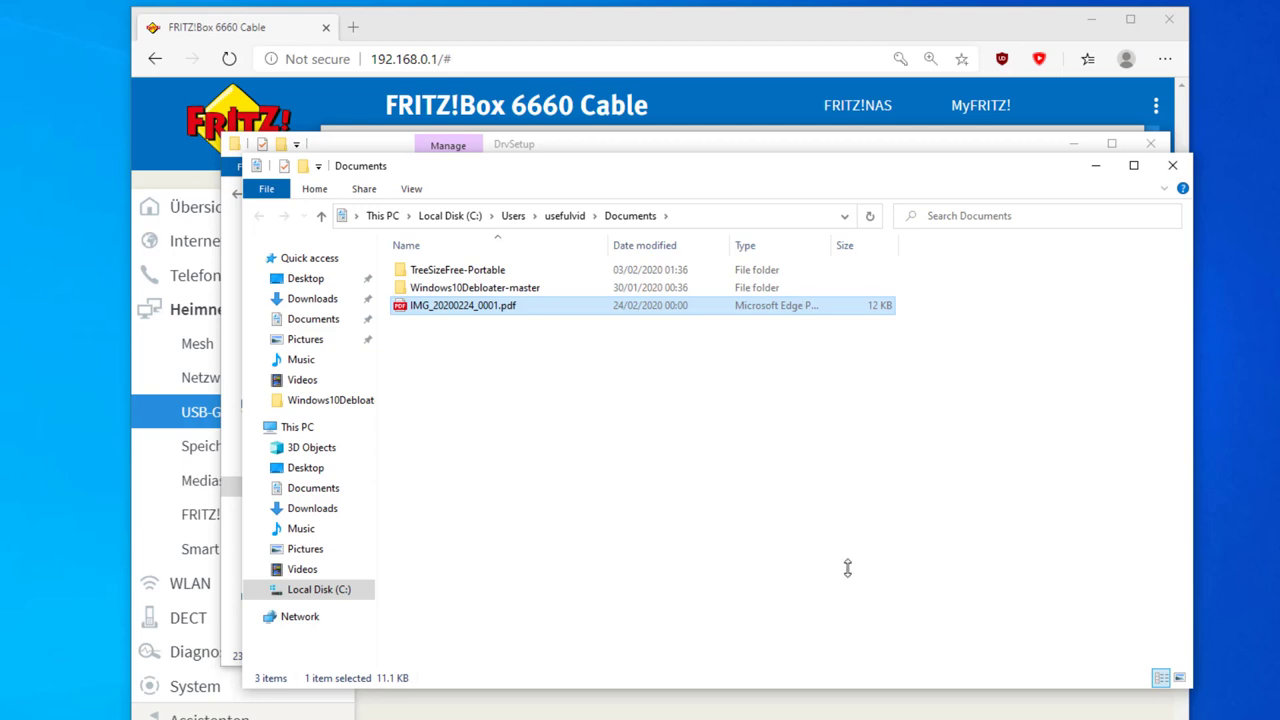
click(1172, 165)
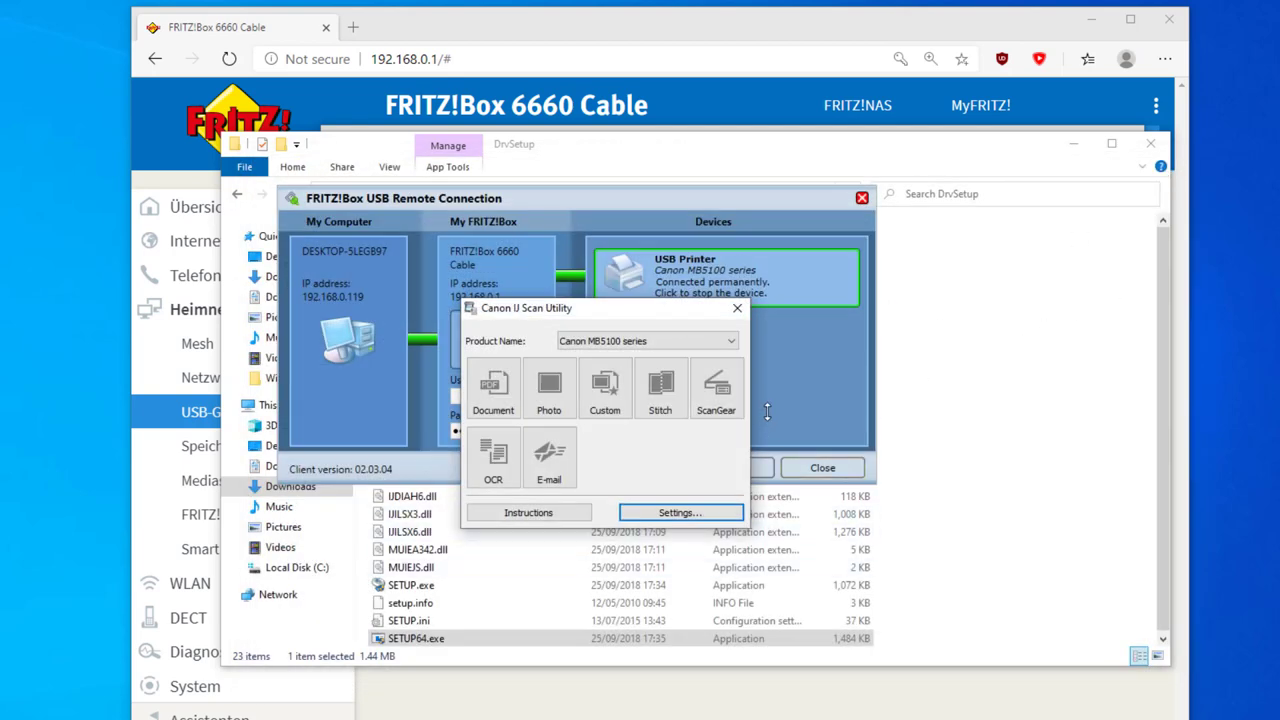
Step: Stop the Canon USB printer in FRITZ!Box USB Remote Connection and show the options of its background program
click(827, 376)
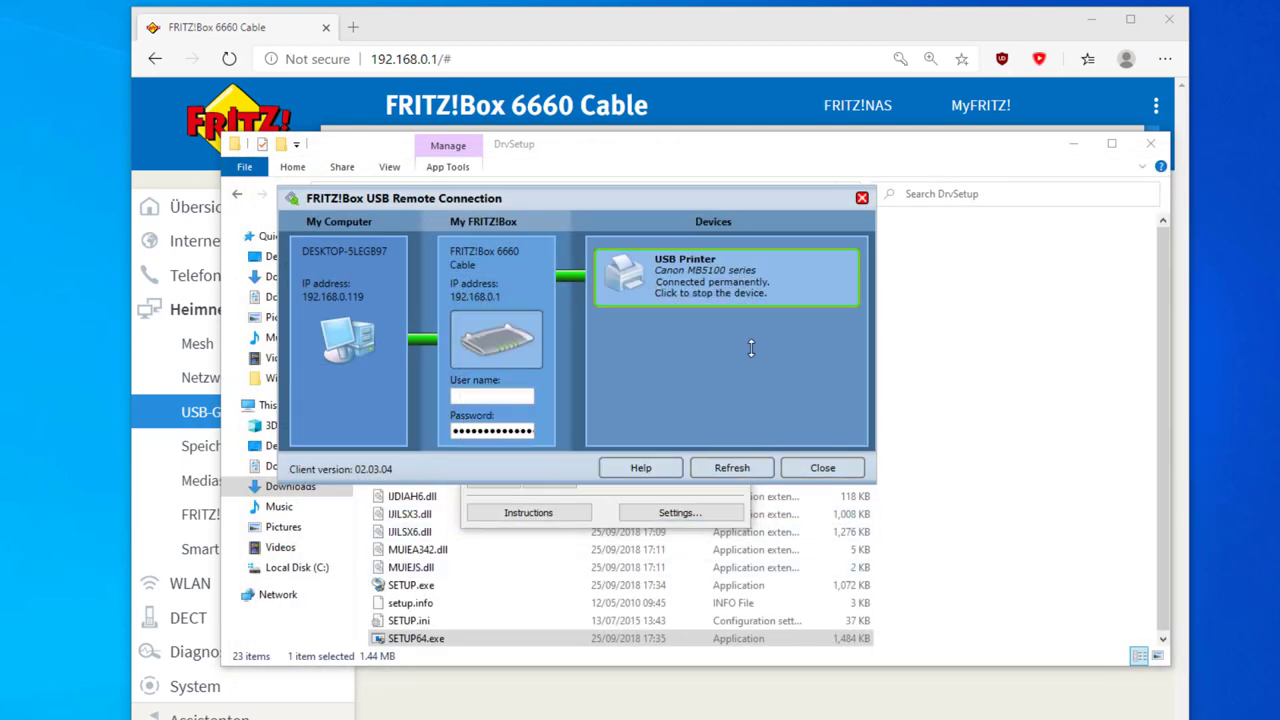
click(771, 276)
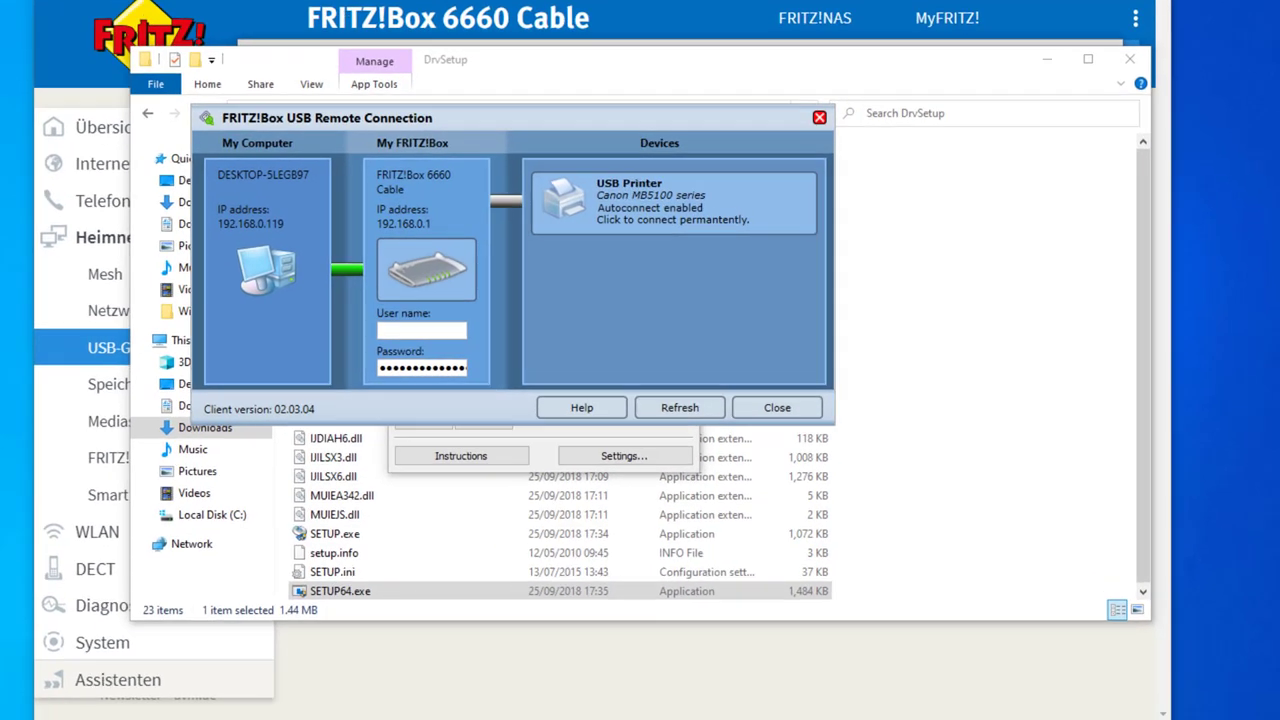
click(1134, 680)
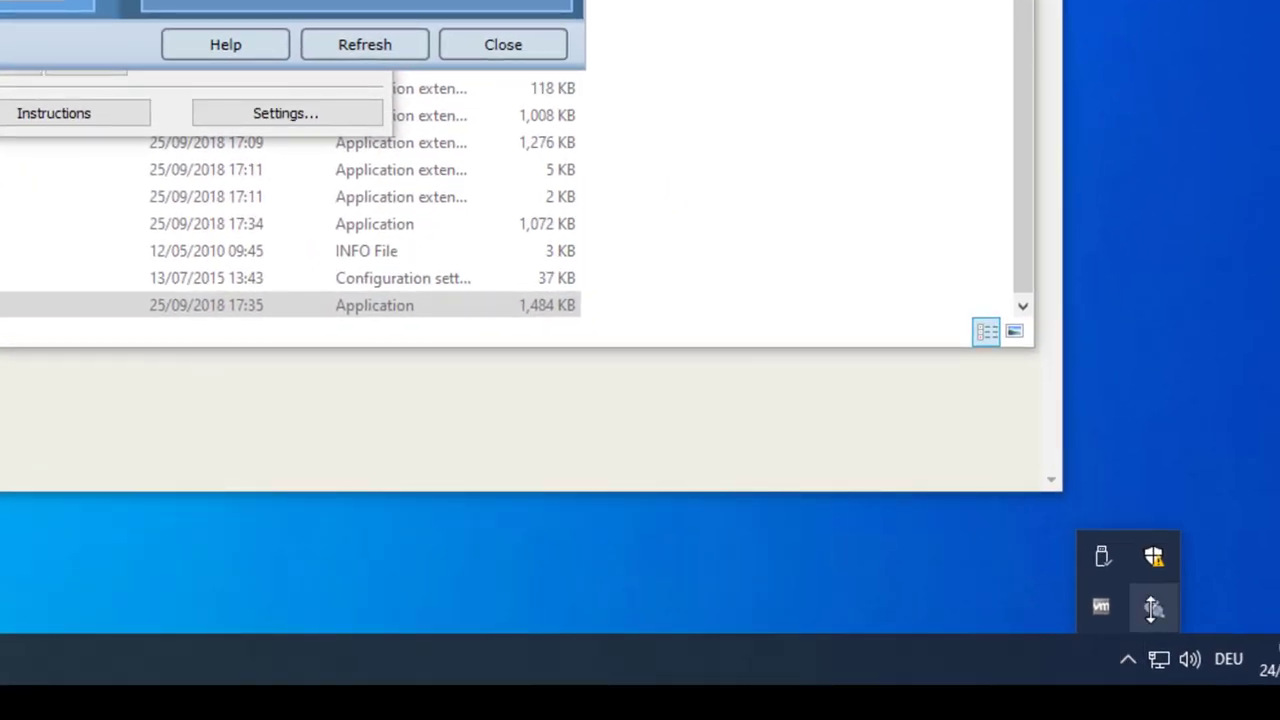
right_click(1151, 607)
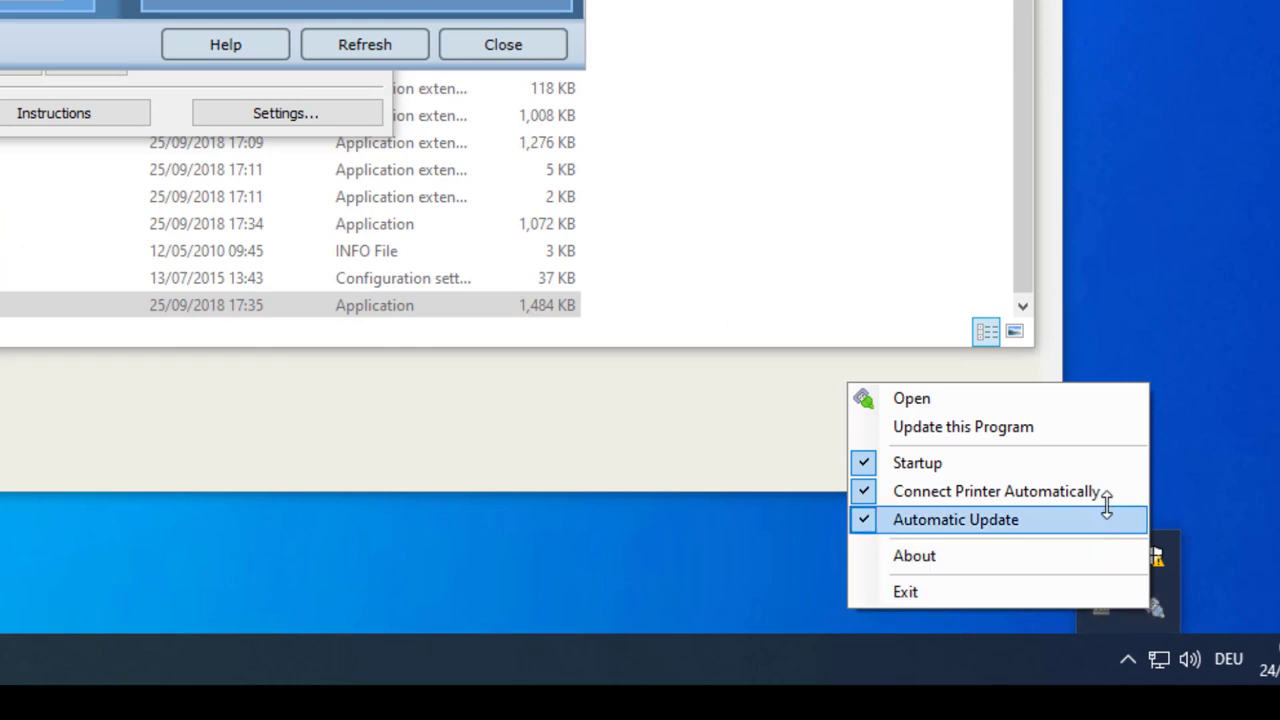